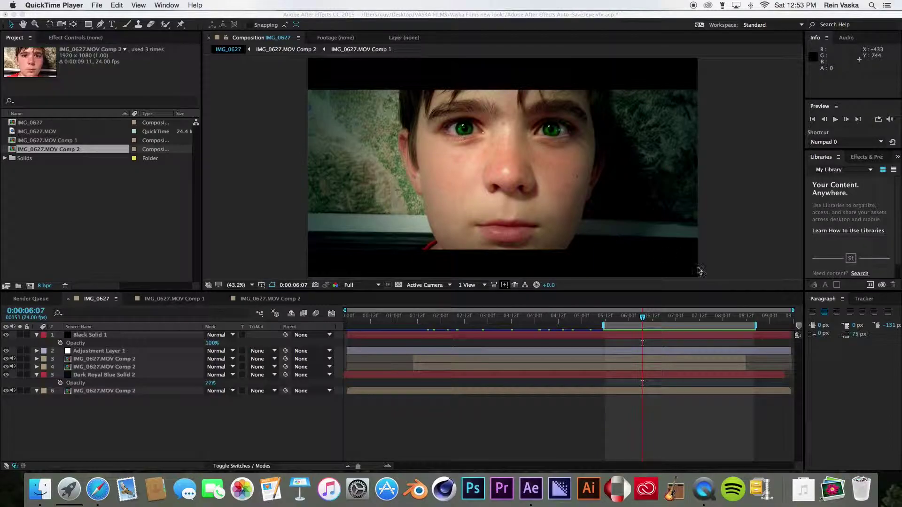
Play back the glowing green eye effect in the IMG_0627 composition from 0:00:05:12
click(642, 319)
drag(637, 320, 605, 344)
key(space)
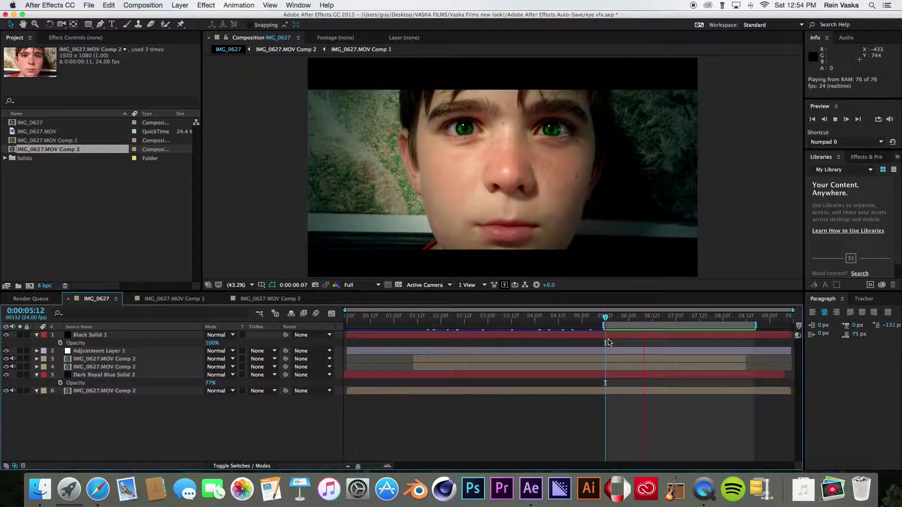
key(space)
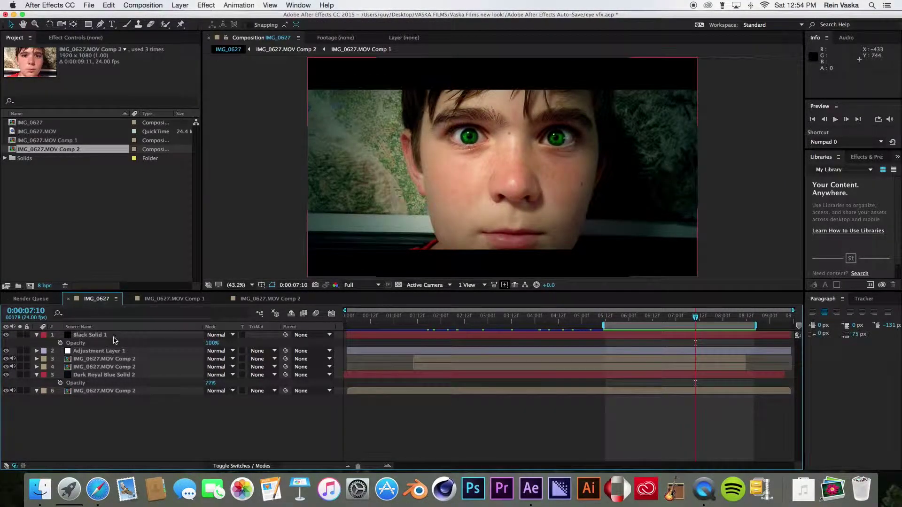
Compare the shot with and without the two green eye layers by toggling their visibility, and return to 0:00:05:14
click(5, 360)
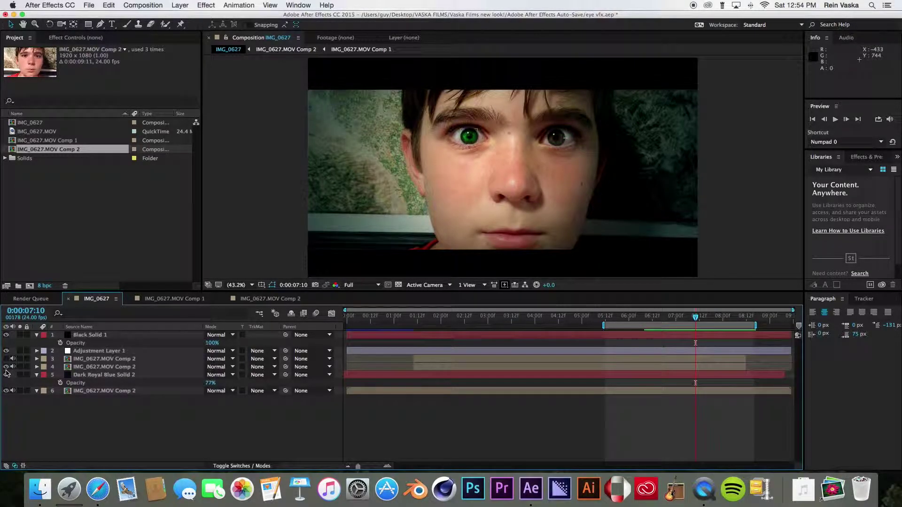
click(5, 367)
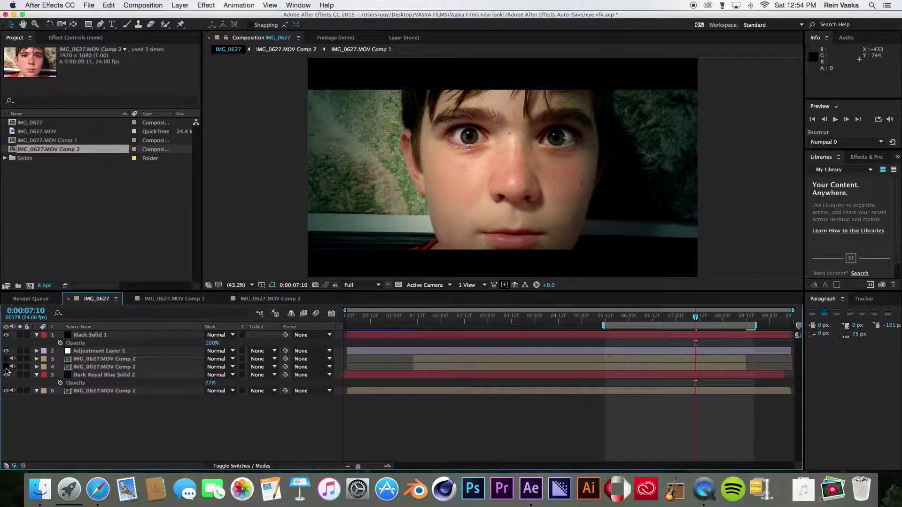
click(6, 359)
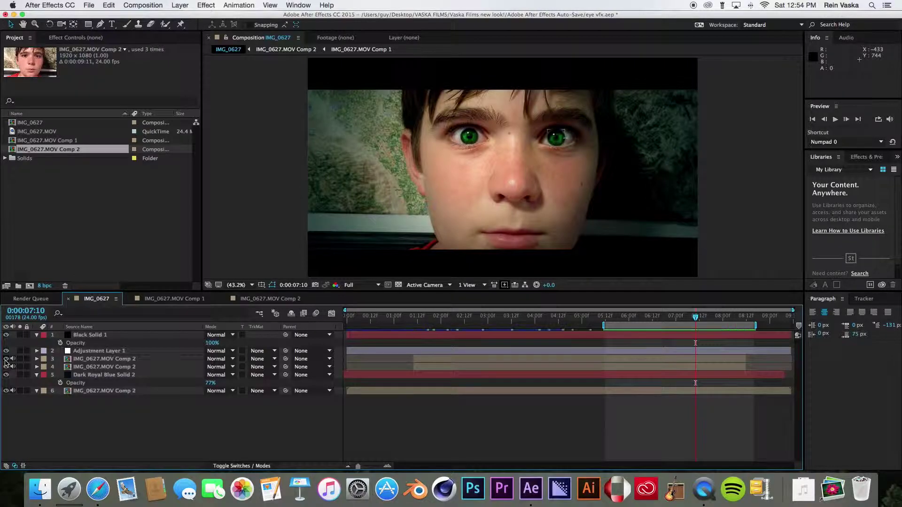
drag(695, 320, 611, 360)
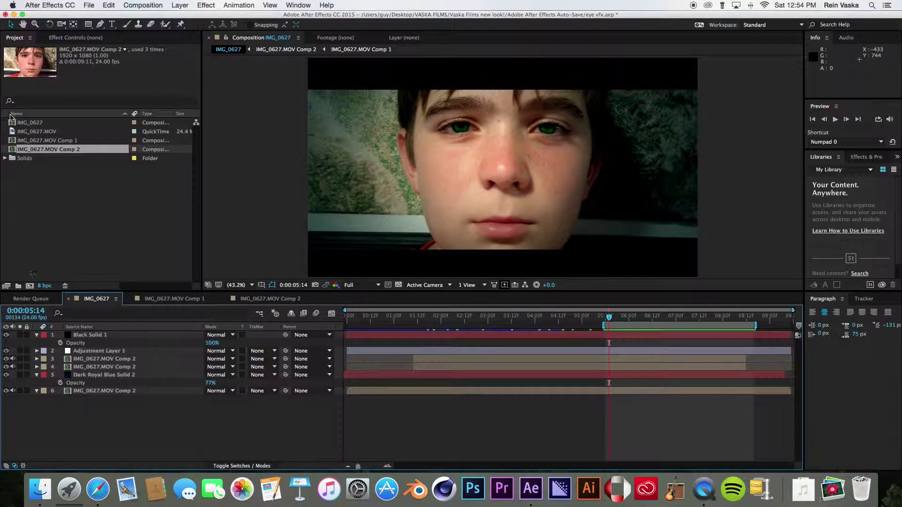
Create a new composition from the IMG_0627.MOV footage and delete the footage layer inside it
click(34, 131)
drag(56, 134, 30, 285)
drag(348, 317, 108, 313)
key(Delete)
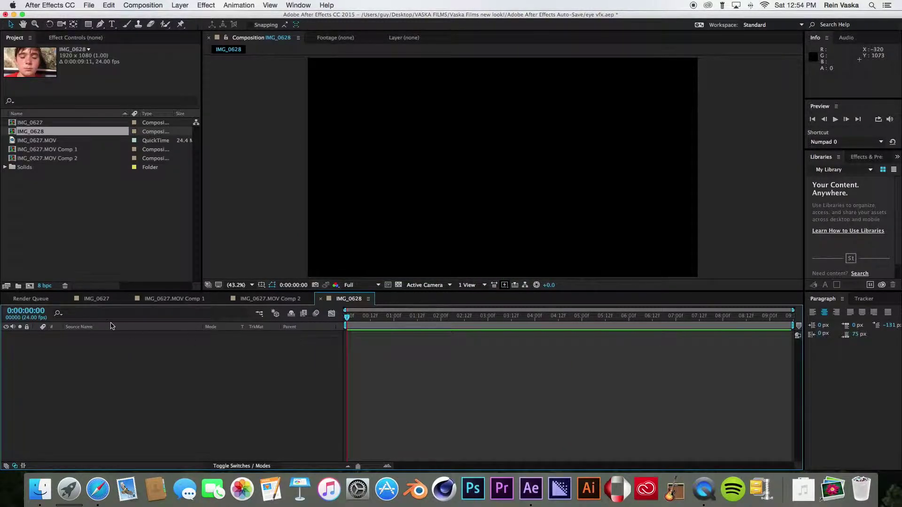
Copy the bottom IMG_0627.MOV Comp 2 layer from the IMG_0627 composition and paste it into a newly created composition
click(97, 299)
click(105, 359)
click(121, 367)
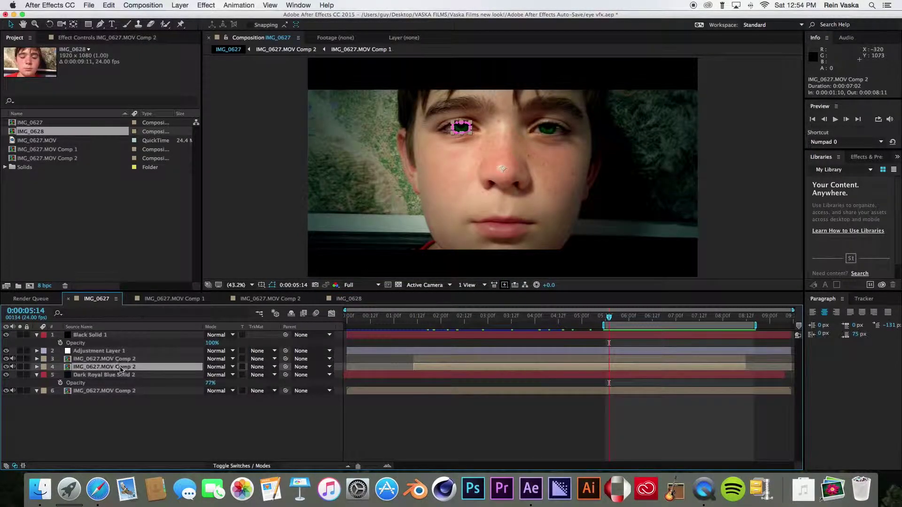
click(123, 360)
click(115, 375)
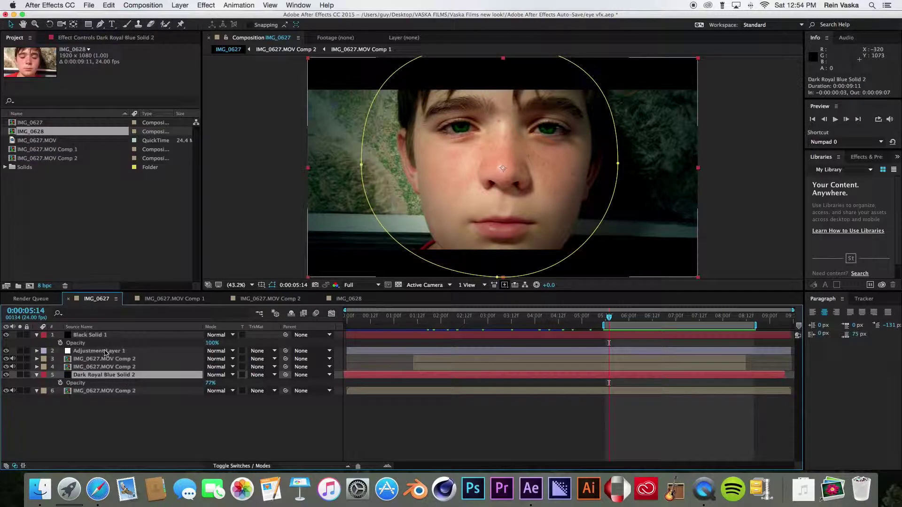
click(104, 391)
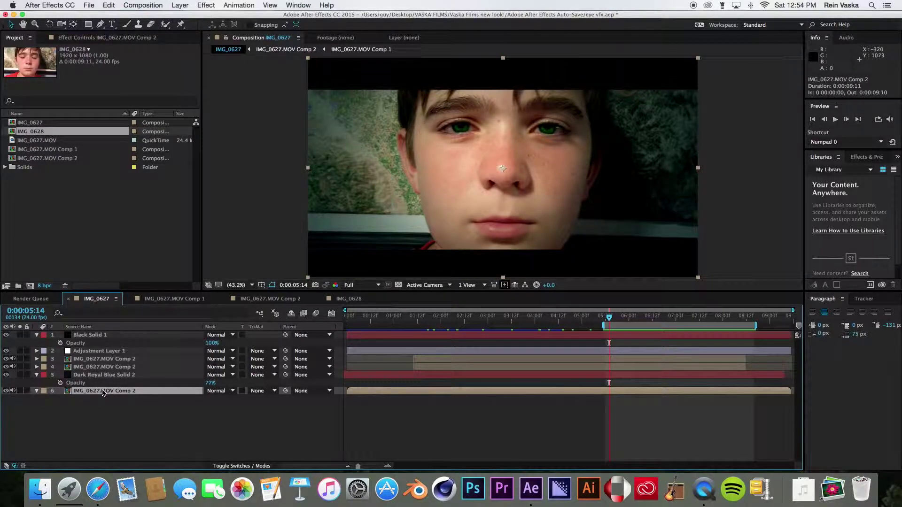
key(super+c)
click(33, 285)
click(245, 301)
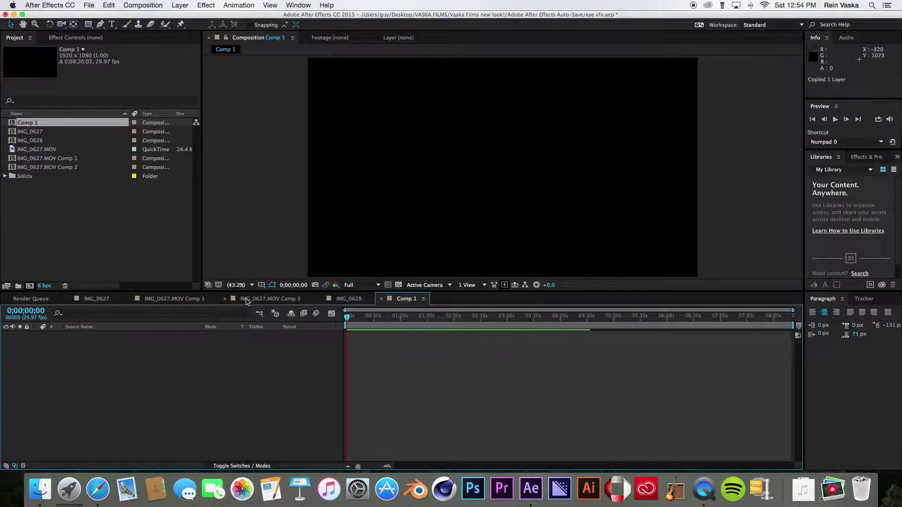
key(super+v)
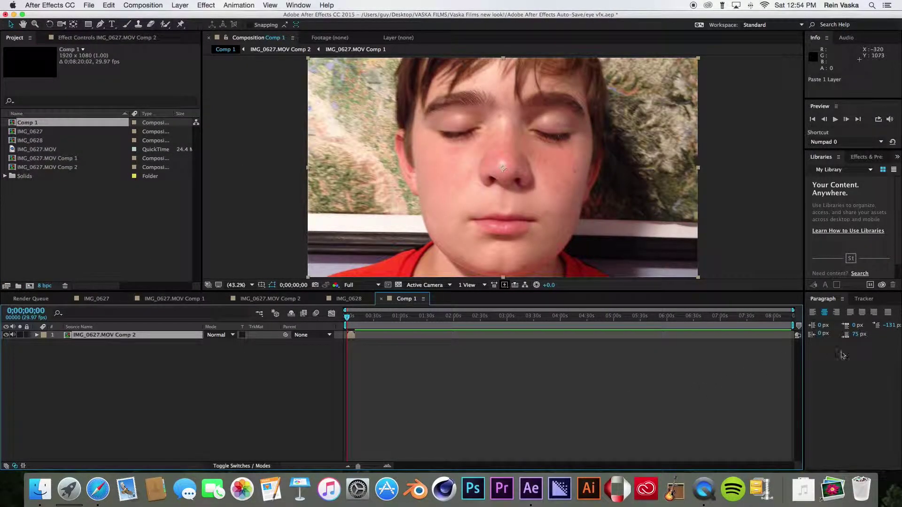
Limit the work area of Comp 1 to the open-eye section from 0;00;06;16 to 0;00;09;00
key(space)
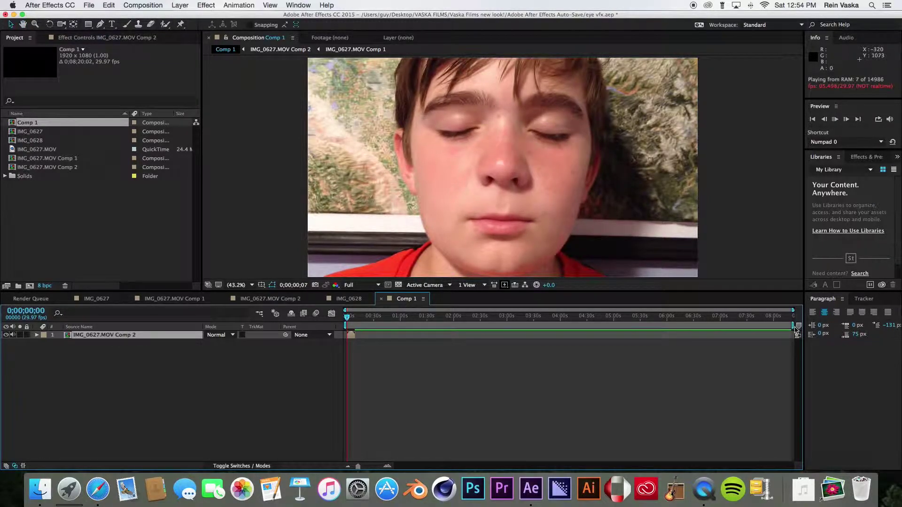
drag(795, 329, 354, 376)
key(space)
scroll(404, 352, up, 5)
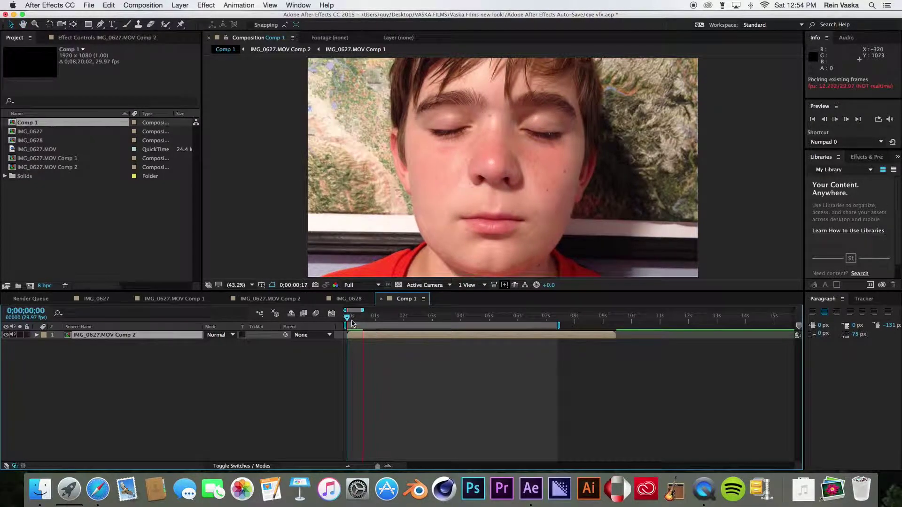
drag(404, 324, 459, 325)
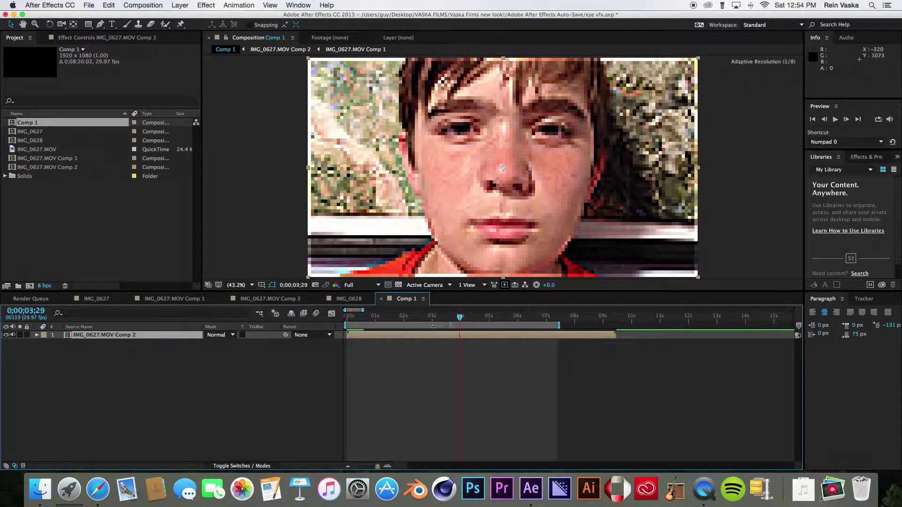
drag(348, 328, 532, 315)
drag(459, 326, 533, 328)
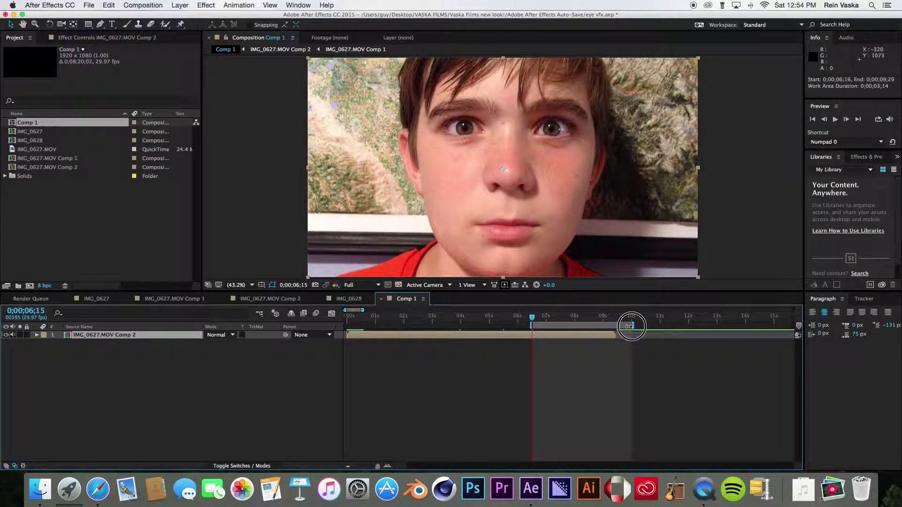
drag(630, 325, 605, 326)
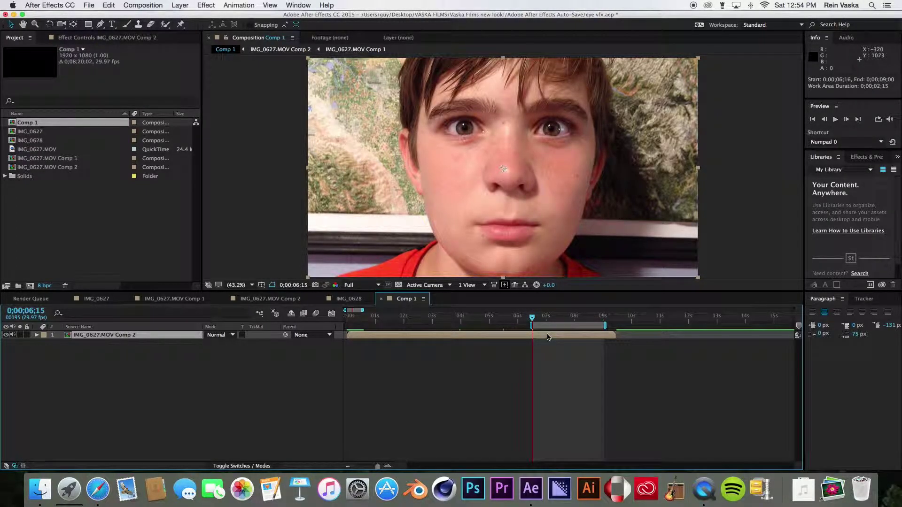
Draw a closed Pen tool mask around the iris of the eye on the image's left side at 0;00;06;15
right_click(547, 337)
click(462, 208)
click(472, 147)
click(501, 168)
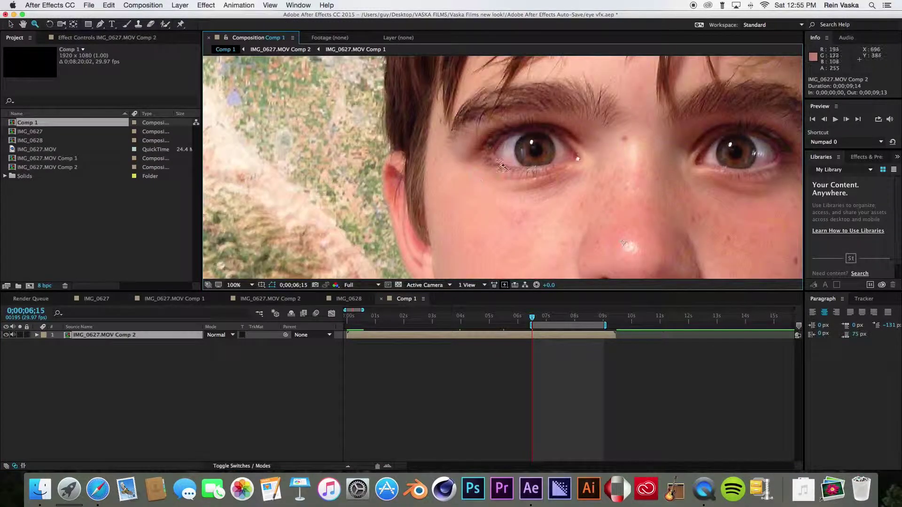
click(529, 158)
key(g)
click(480, 136)
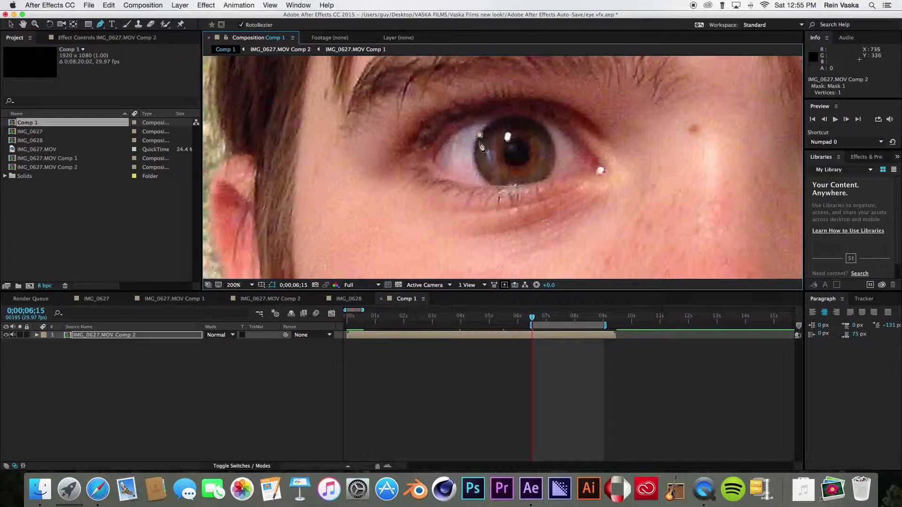
click(498, 185)
click(518, 185)
click(540, 181)
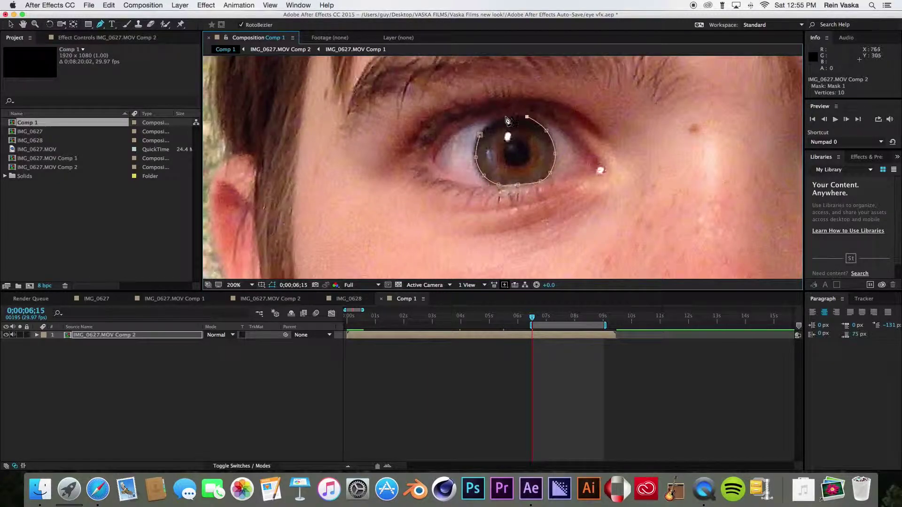
key(v)
Track Mask 1 forward from 0;00;06;15 using the Position, Scale & Rotation method
click(111, 335)
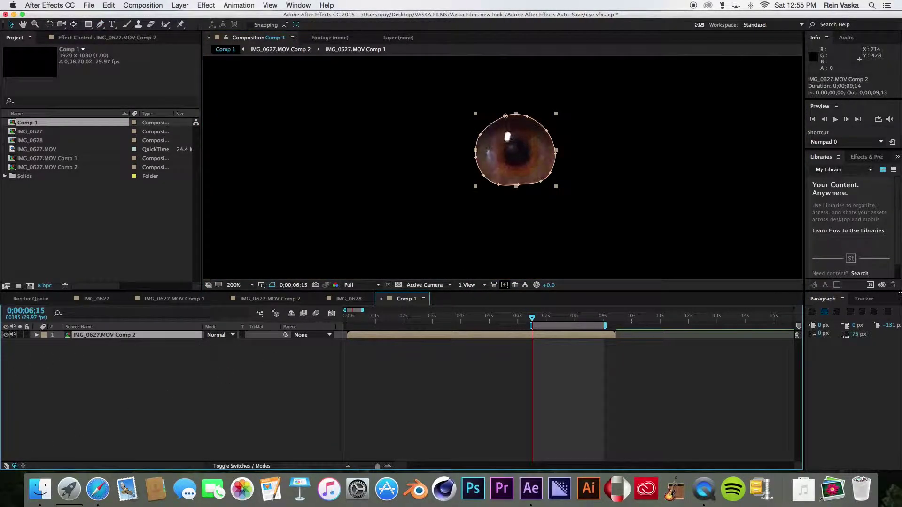
click(861, 300)
click(127, 341)
click(126, 335)
key(m)
click(78, 343)
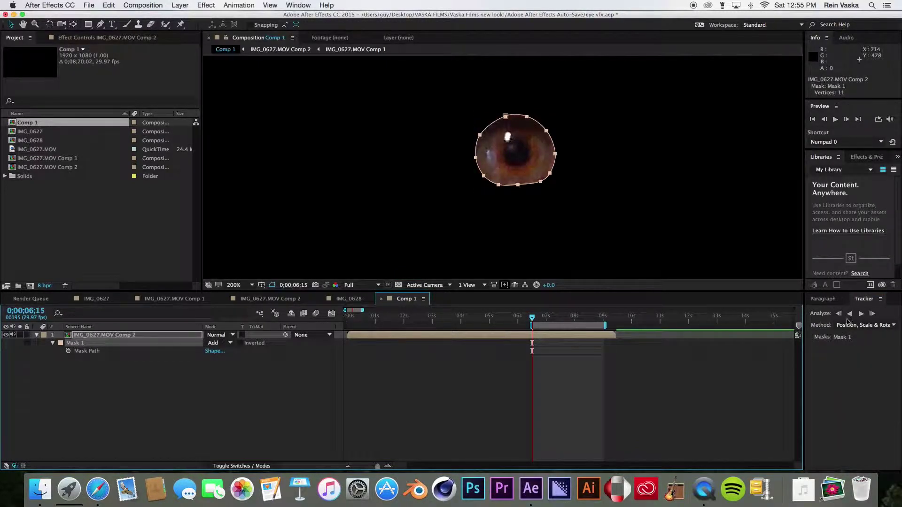
click(866, 325)
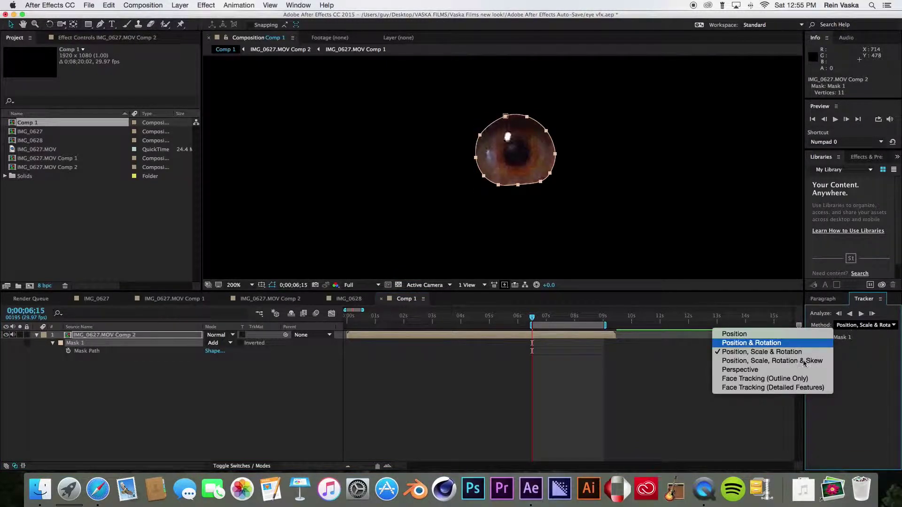
click(767, 352)
click(861, 314)
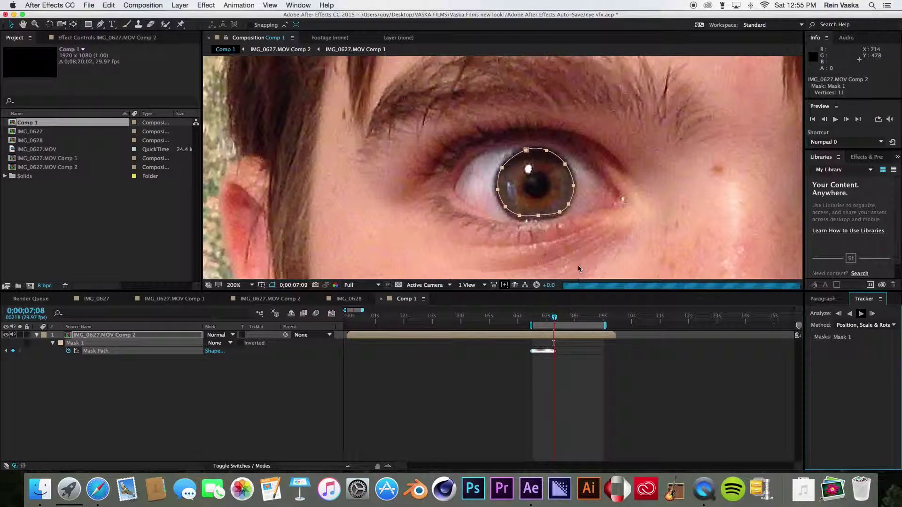
Move the mask's lowest vertex down to the iris edge at 0;00;07;11 and track the mask forward to 0;00;07;25
drag(538, 217, 538, 220)
click(538, 219)
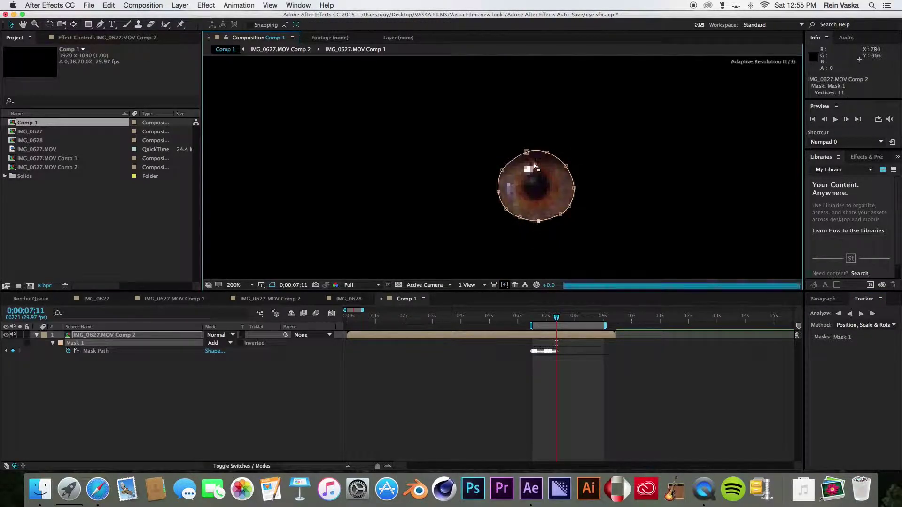
key(space)
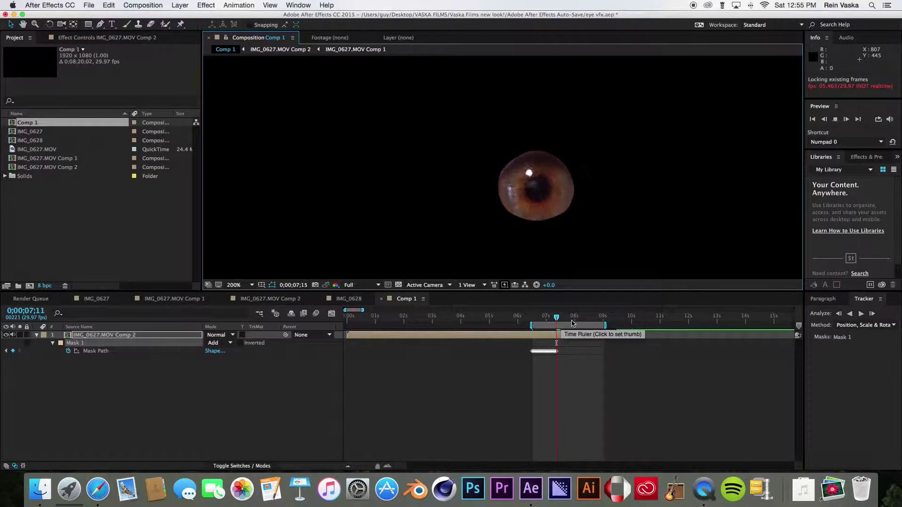
click(556, 319)
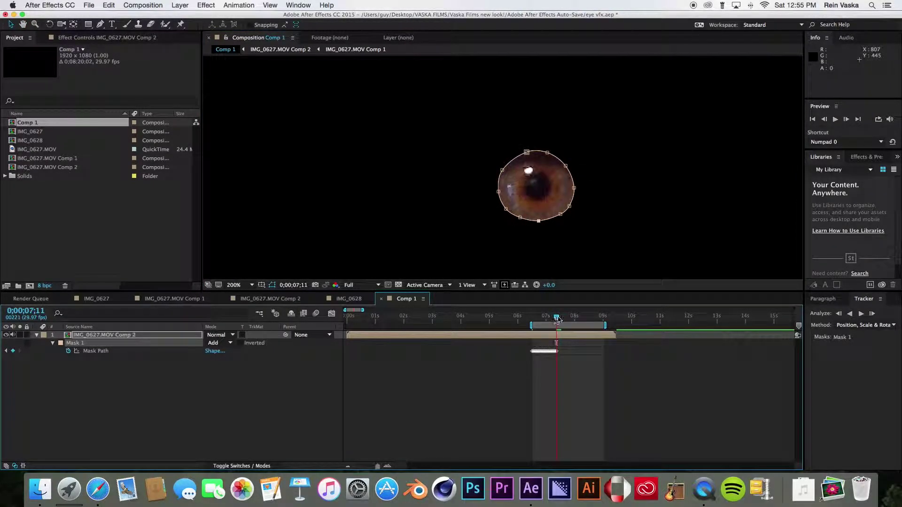
click(860, 313)
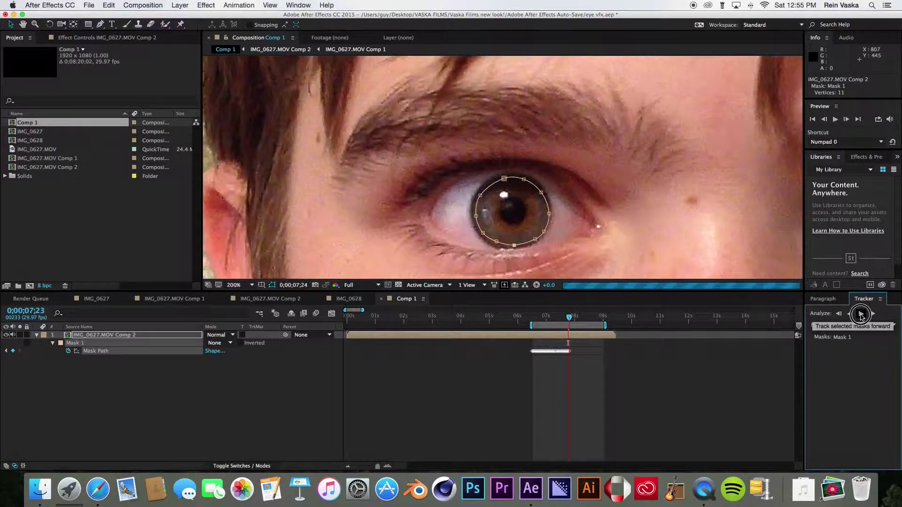
click(862, 315)
Set Mask 1's mode to None and refit its vertices to the iris edge at 0;00;07;25
click(219, 343)
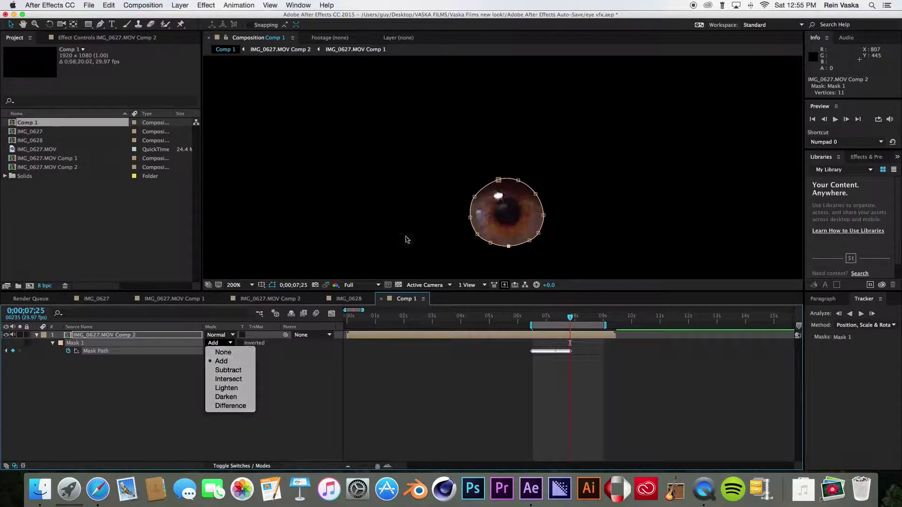
click(223, 352)
drag(477, 234, 532, 243)
drag(536, 194, 537, 192)
drag(474, 197, 468, 217)
drag(498, 180, 498, 179)
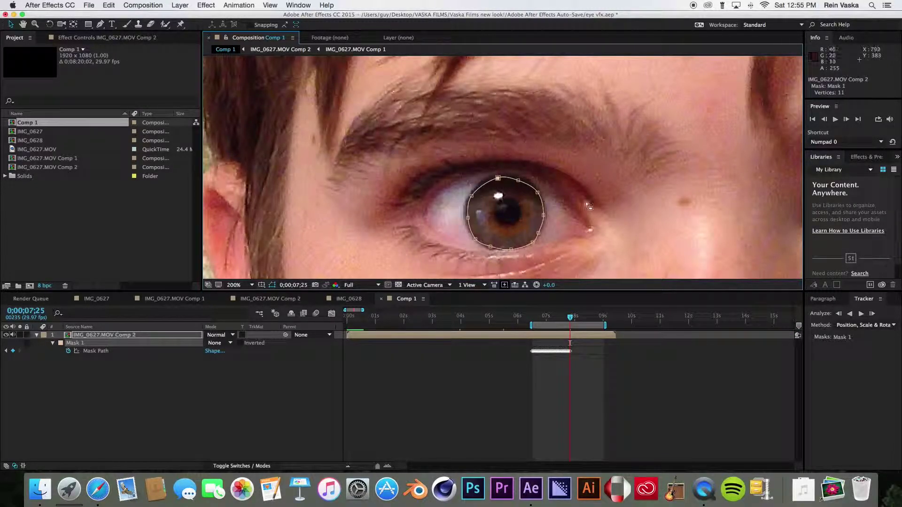
Track the mask forward to 0;00;08;15 and step back to the last fully open-eye frame at 0;00;08;12
click(860, 314)
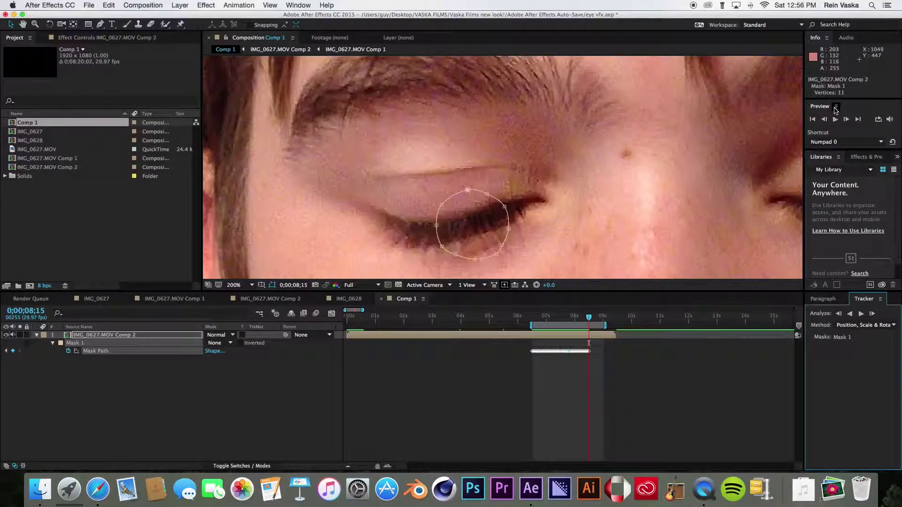
click(825, 119)
click(825, 120)
click(824, 120)
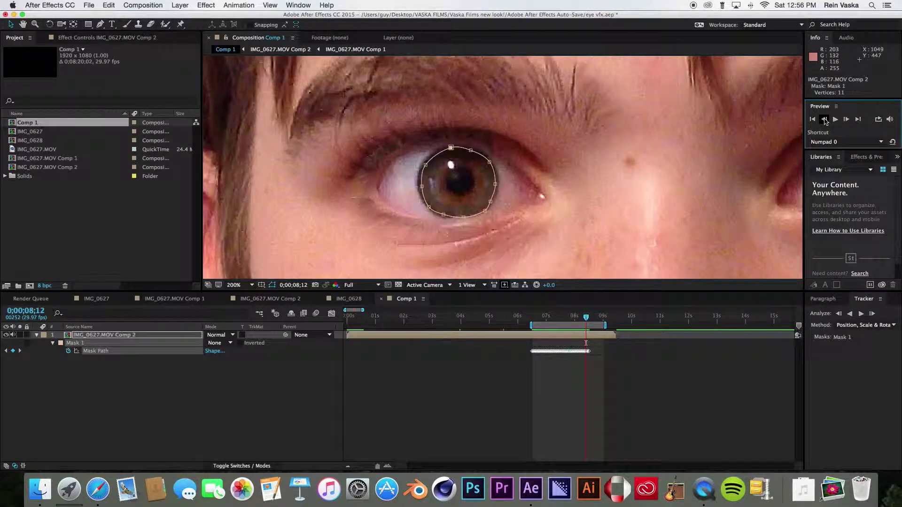
Reshape the mask at 0;00;08;13 by lowering its upper vertices to the closing eyelid, and advance one frame
click(847, 120)
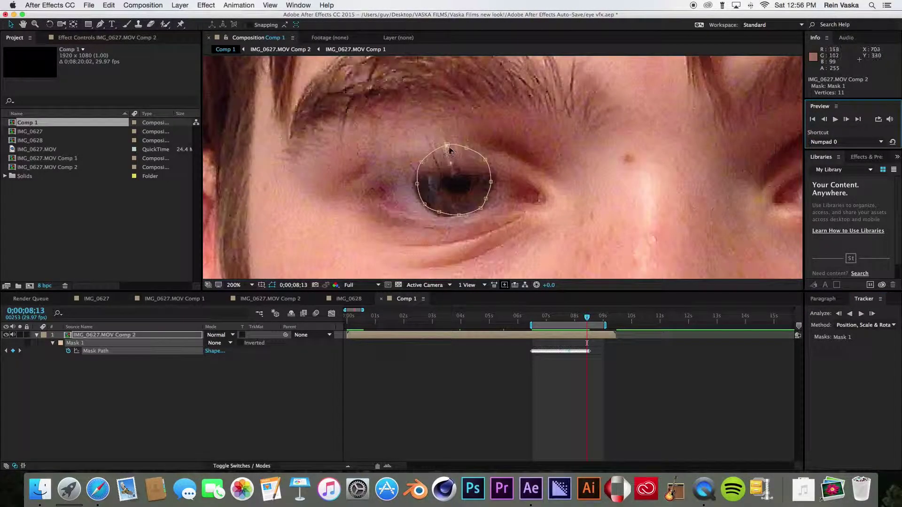
drag(448, 148, 417, 174)
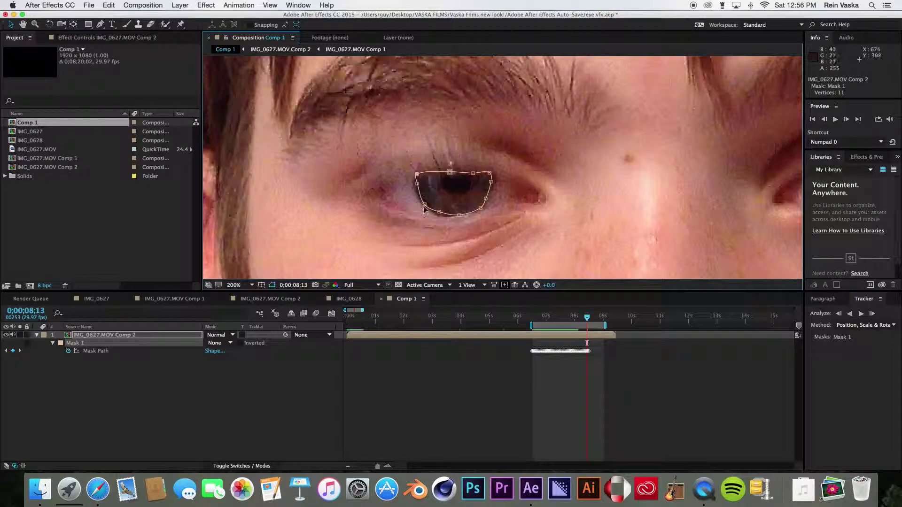
click(845, 120)
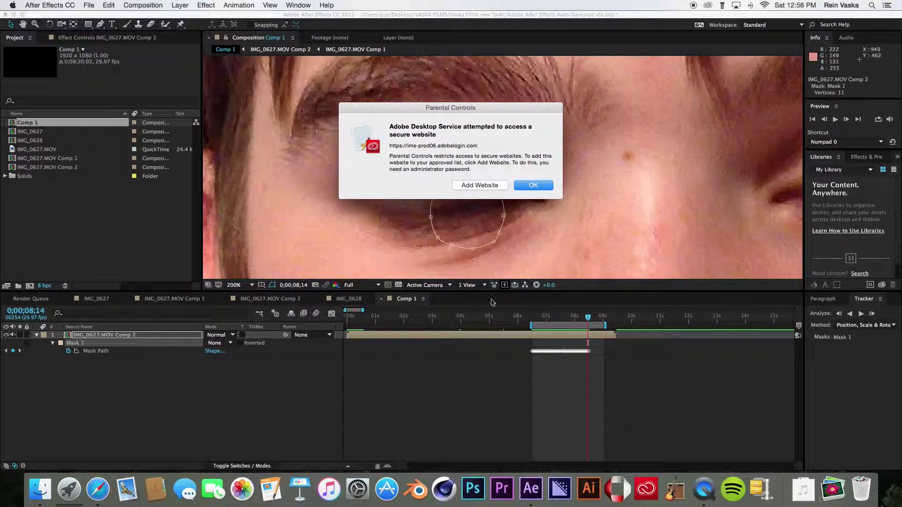
Dismiss the Parental Controls alert and compare the mask's fit at 0;00;08;13 with the following frame
click(545, 186)
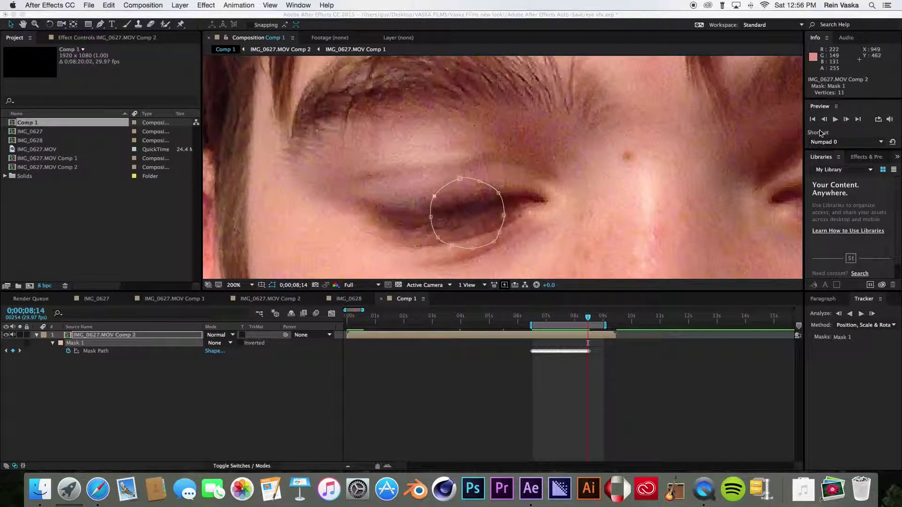
click(823, 120)
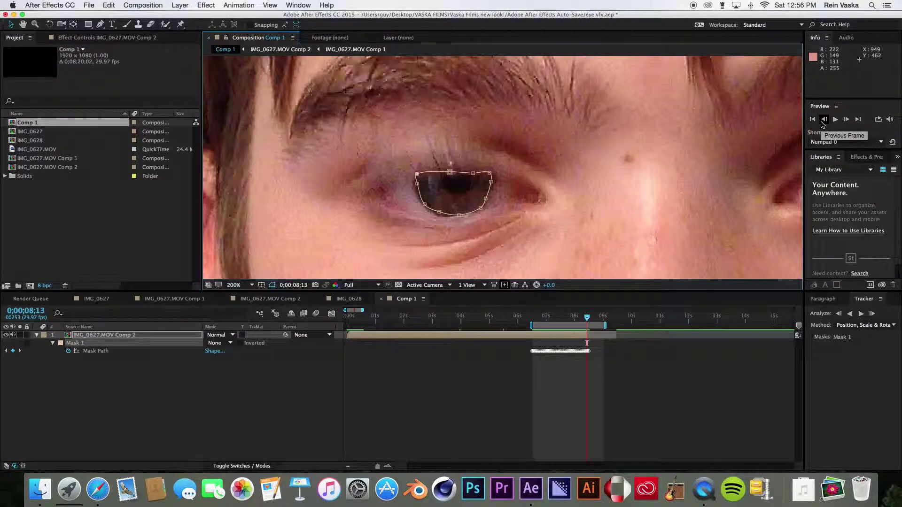
click(845, 120)
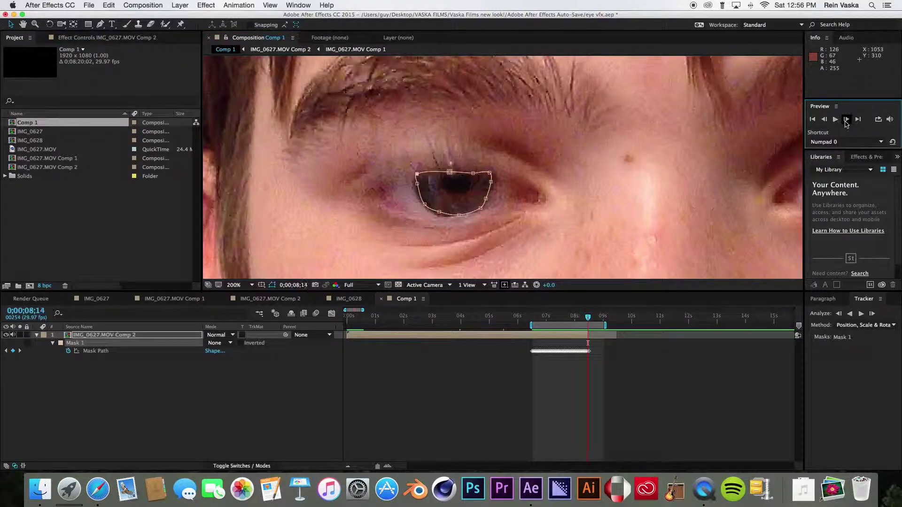
Fit the whole composition in view, end the work area at 0;00;08;14 and preview the tracked mask
click(234, 285)
click(240, 295)
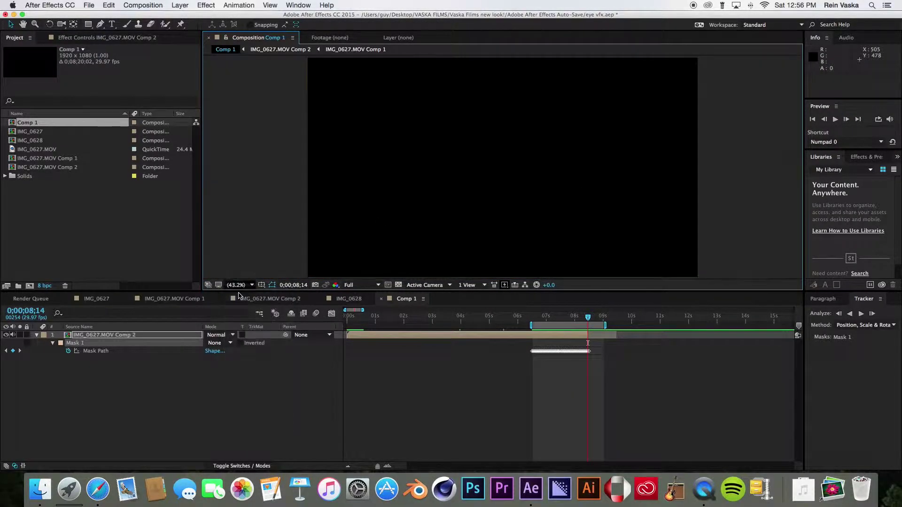
drag(603, 325, 591, 336)
key(space)
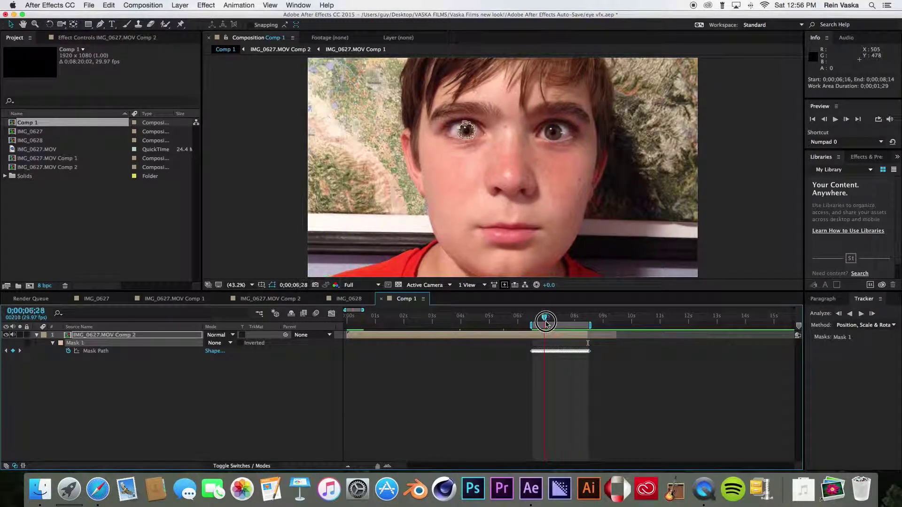
Set Mask 1's mode to Add so that only the tracked iris is kept
click(237, 370)
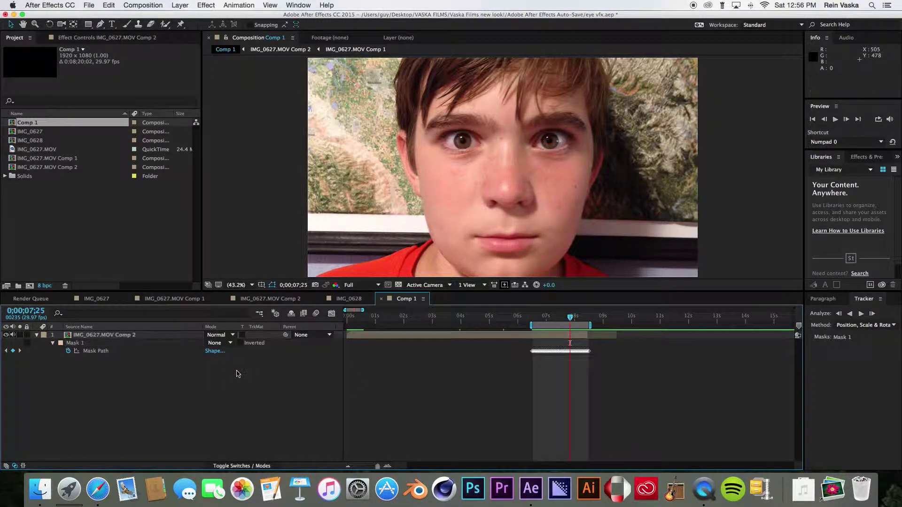
click(215, 343)
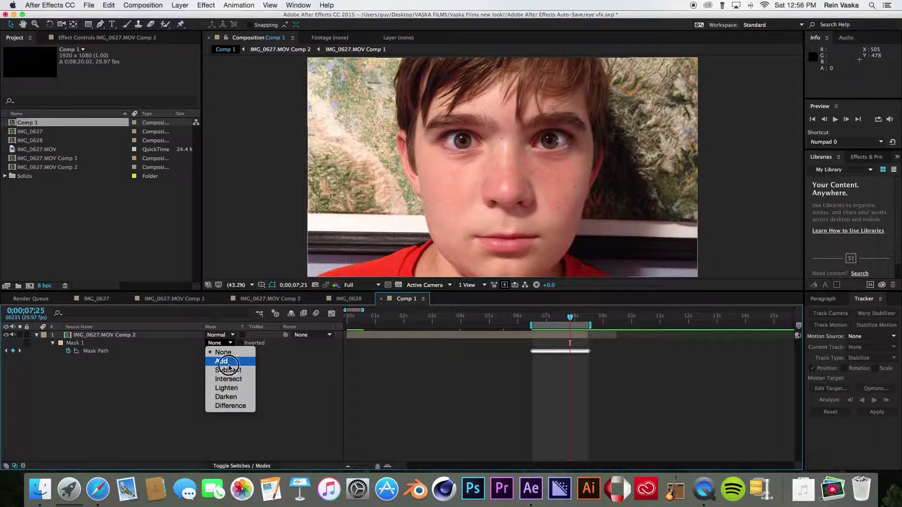
click(218, 362)
Duplicate the masked IMG_0627.MOV Comp 2 layer and delete Mask 1 from the lower copy
click(115, 335)
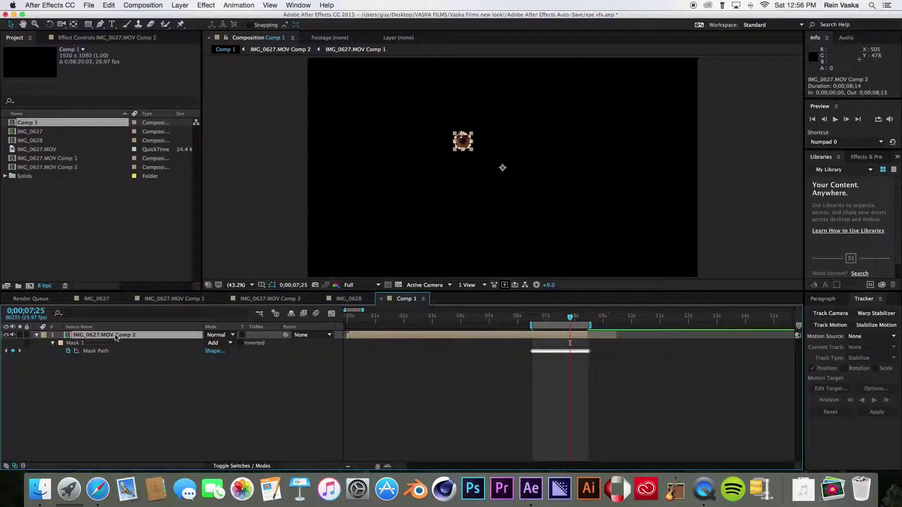
key(super+d)
click(114, 343)
click(86, 353)
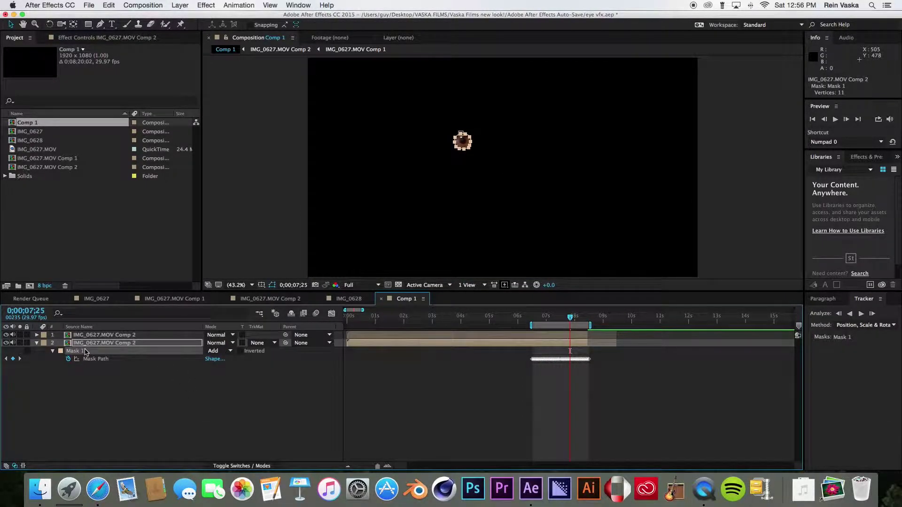
key(Delete)
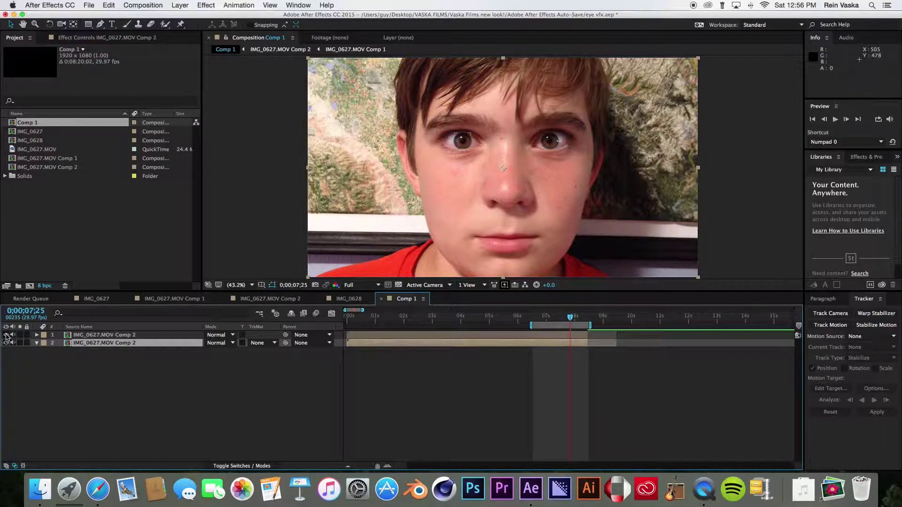
Extend the unmasked lower layer's end slightly and set the work area's end to 0;00;08;15
click(113, 336)
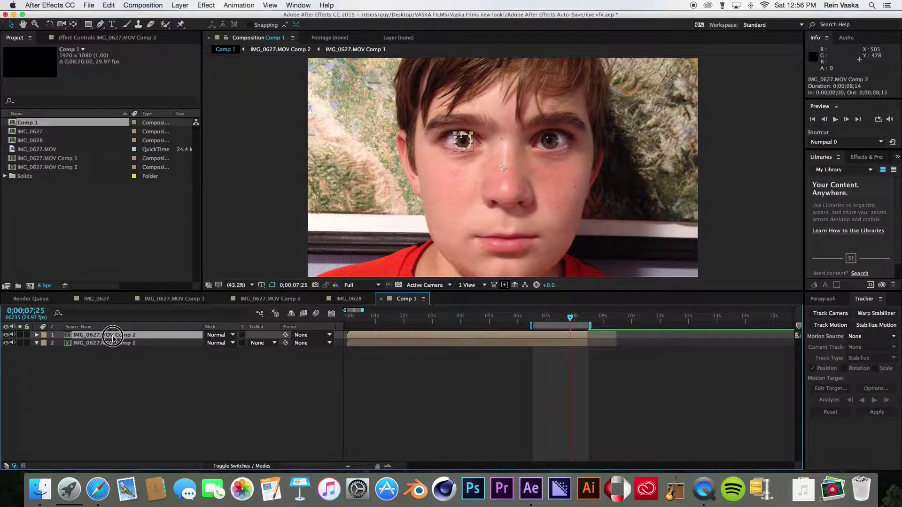
drag(588, 343, 590, 326)
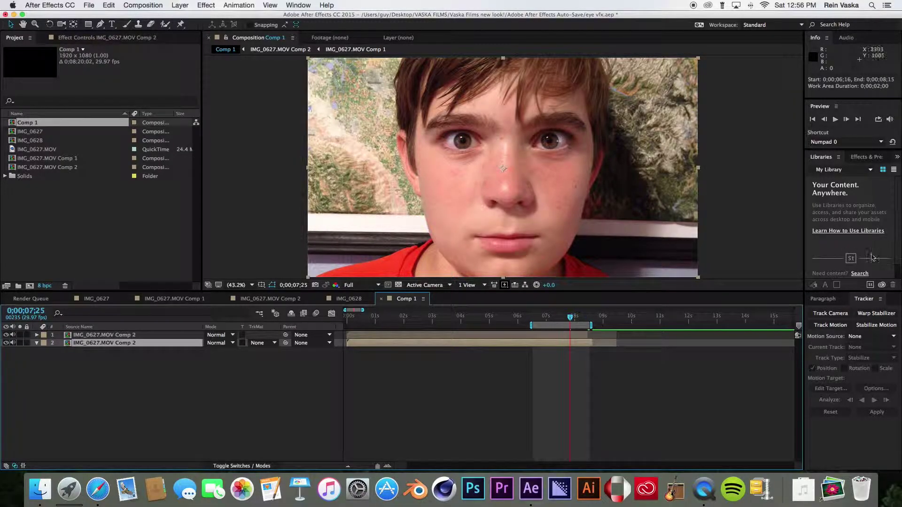
Apply the Tint color correction effect to the masked iris layer
click(858, 159)
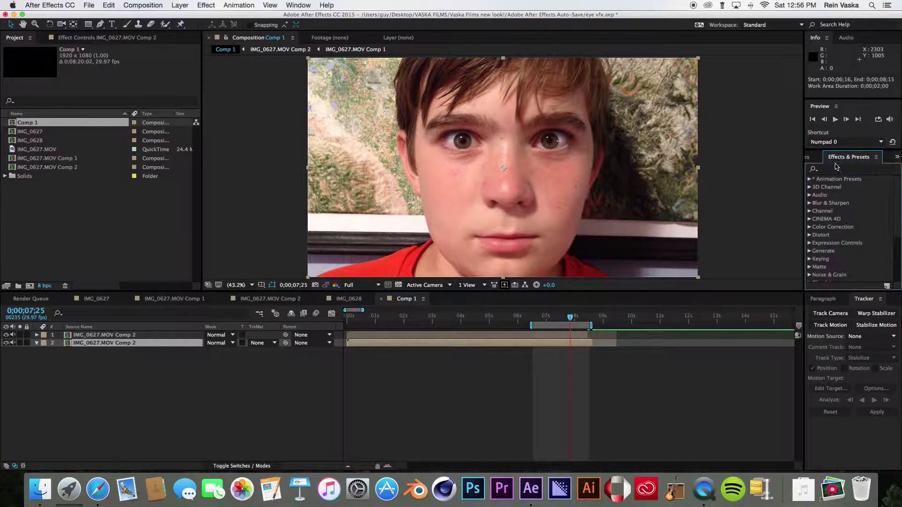
click(136, 335)
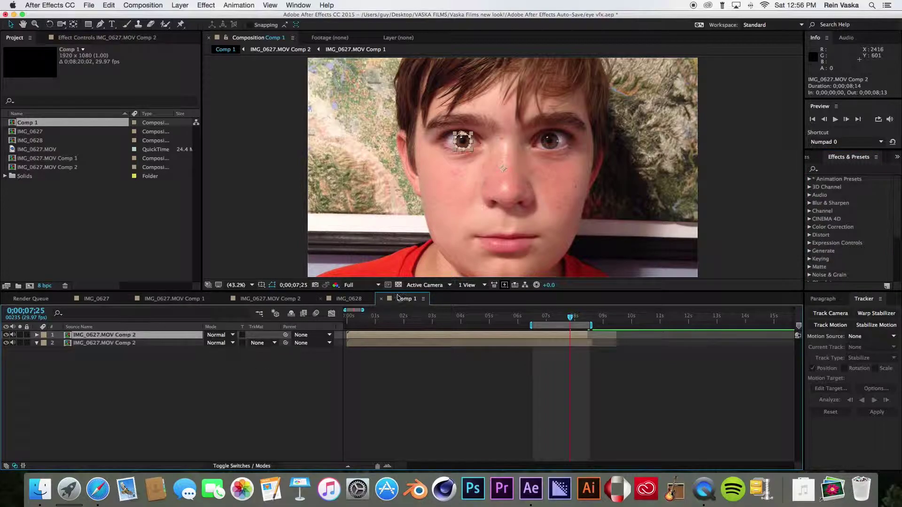
click(829, 169)
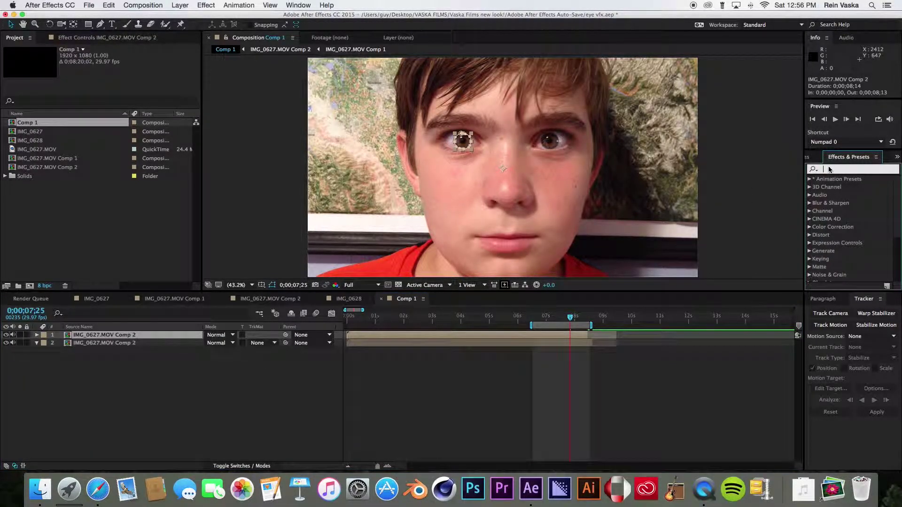
text(tint)
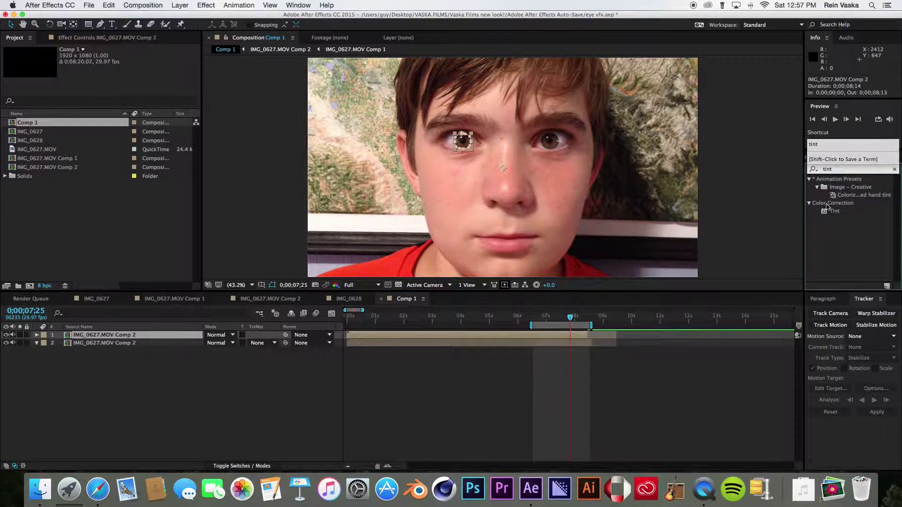
double_click(831, 211)
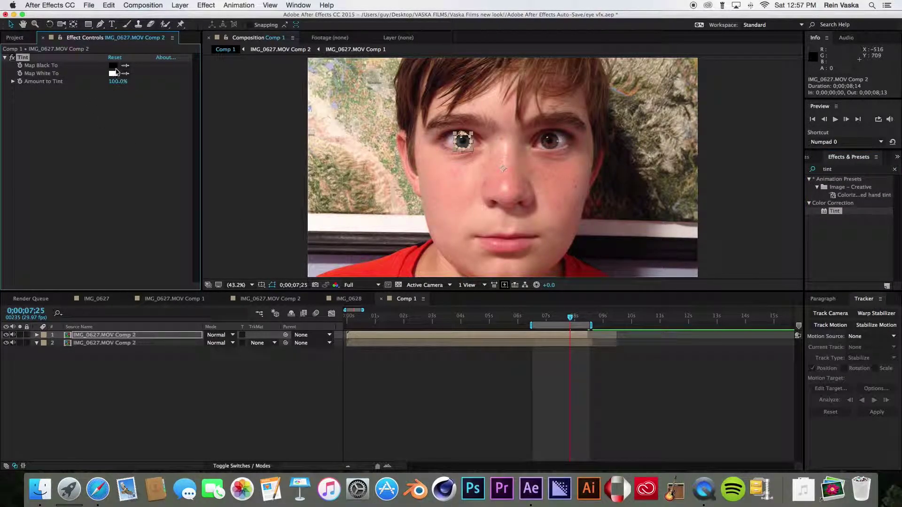
Try red FF0000 as the Tint effect's Map White To color and set it back to white FFFFFF
click(113, 73)
drag(100, 209, 209, 106)
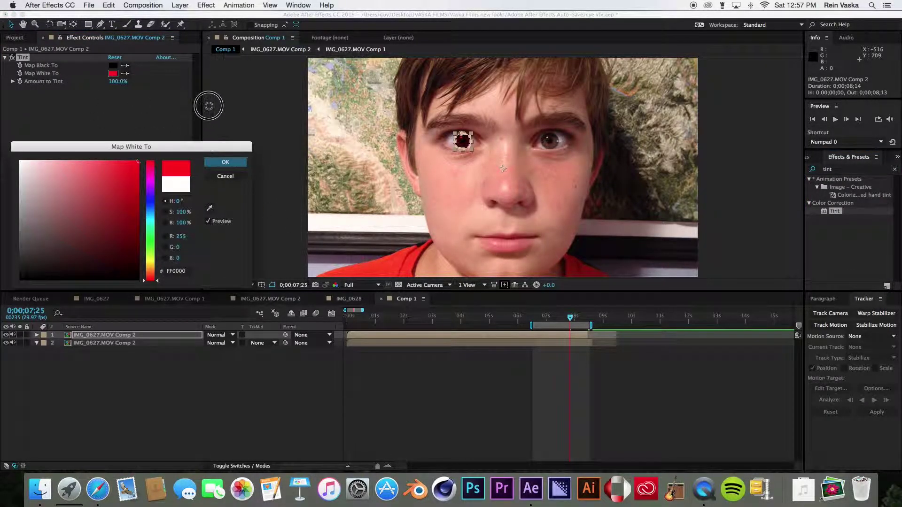
mouse_move(129, 193)
mouse_down()
mouse_move(40, 296)
mouse_move(6, 301)
mouse_move(1, 45)
mouse_up()
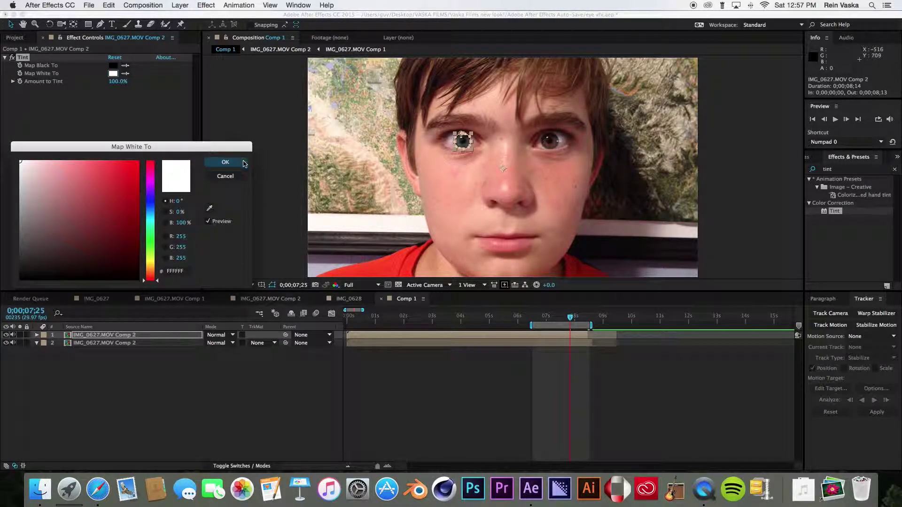
click(226, 162)
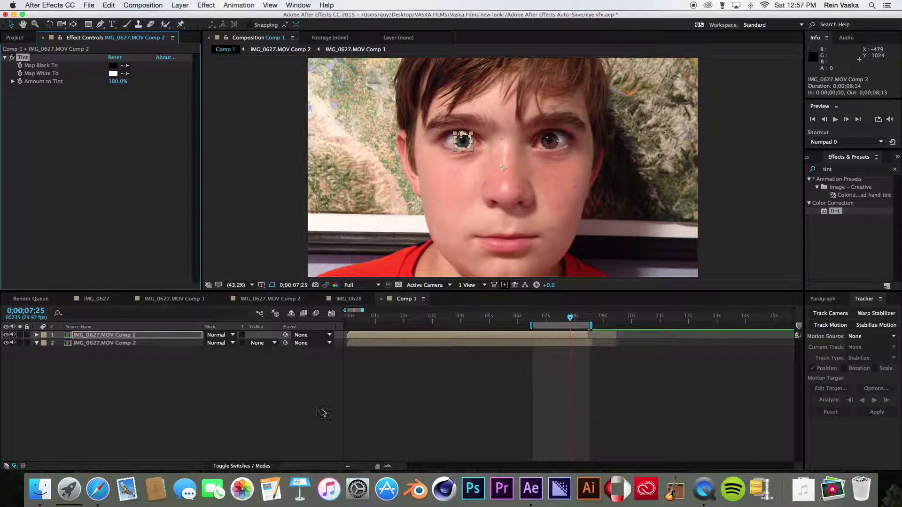
click(268, 410)
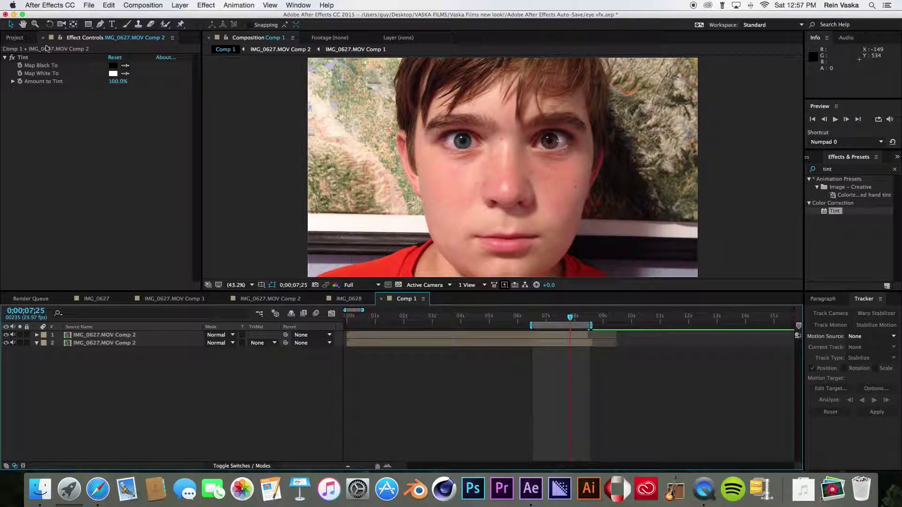
Add the VC Color Vibrance effect below Tint on the masked iris layer and save the project
click(855, 169)
text(vc)
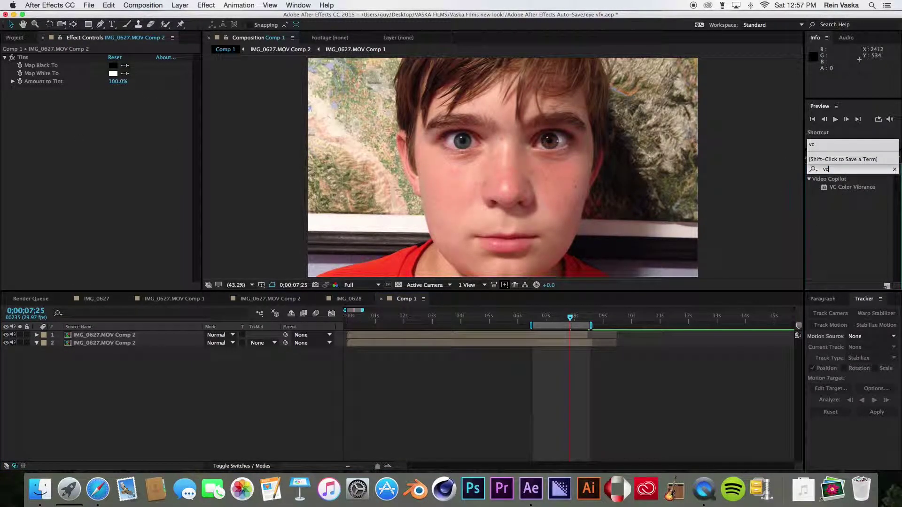
click(853, 188)
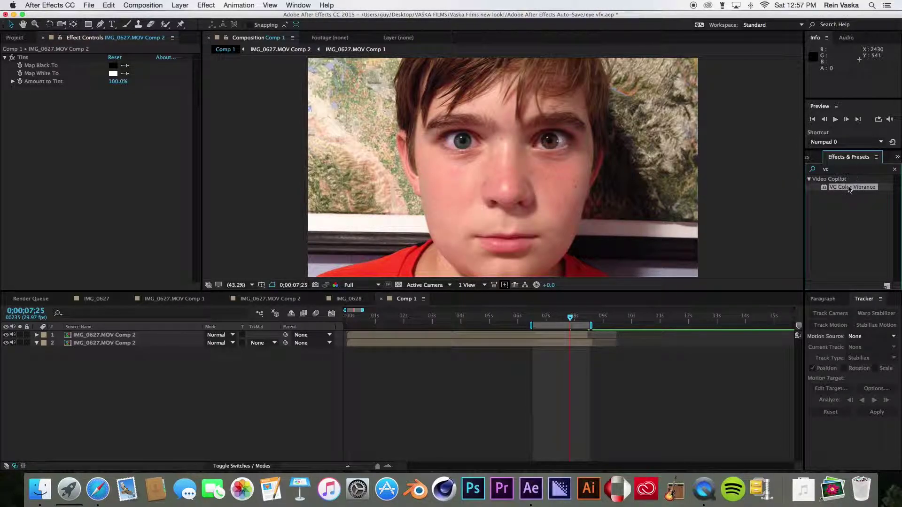
drag(853, 187, 45, 106)
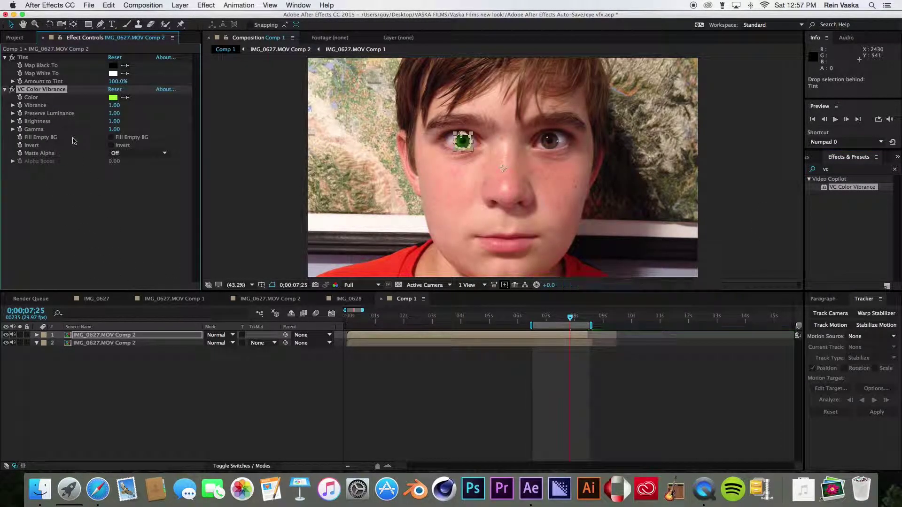
click(164, 404)
key(super+s)
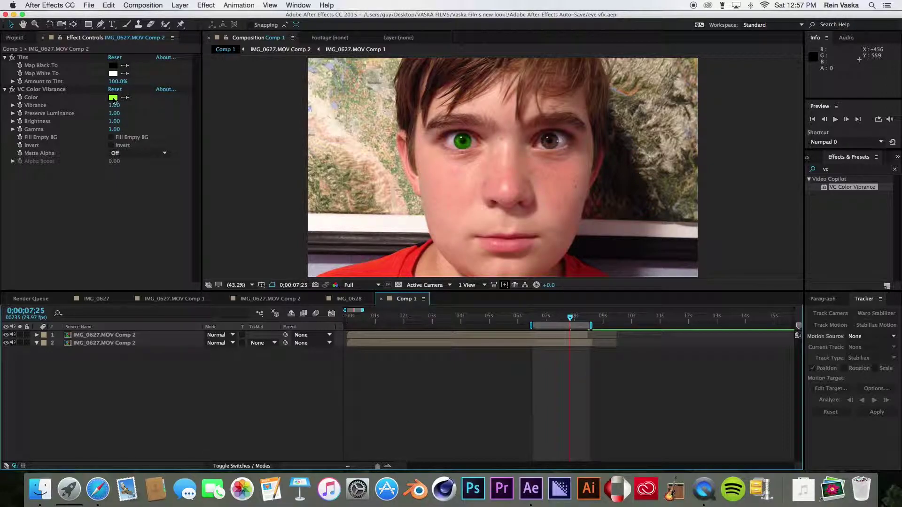
Try to adjust VC Color Vibrance's Vibrance value, and reopen After Effects with the masked iris layer's effect settings displayed
drag(116, 107, 135, 109)
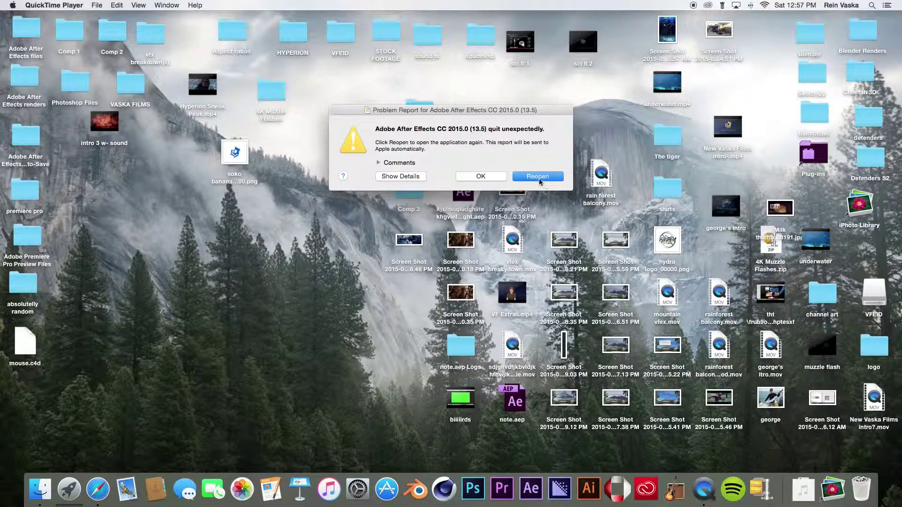
click(540, 180)
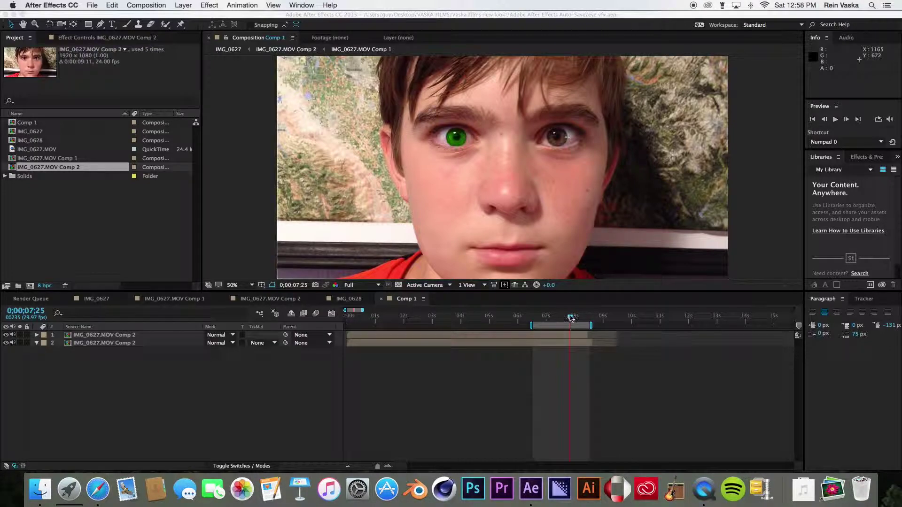
click(90, 40)
click(26, 99)
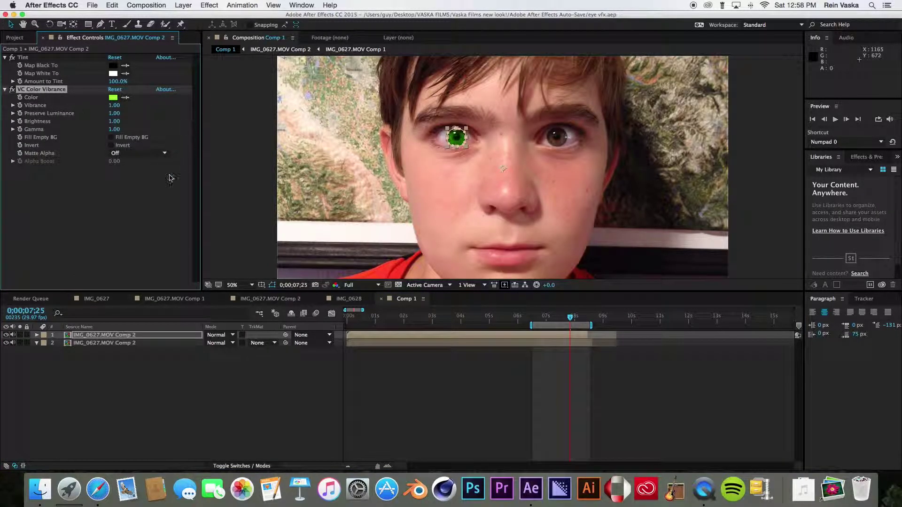
click(127, 198)
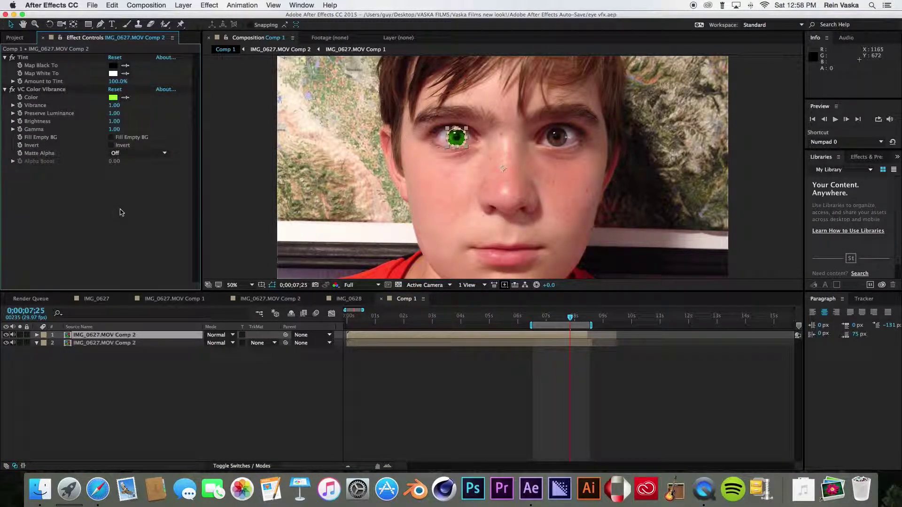
click(179, 374)
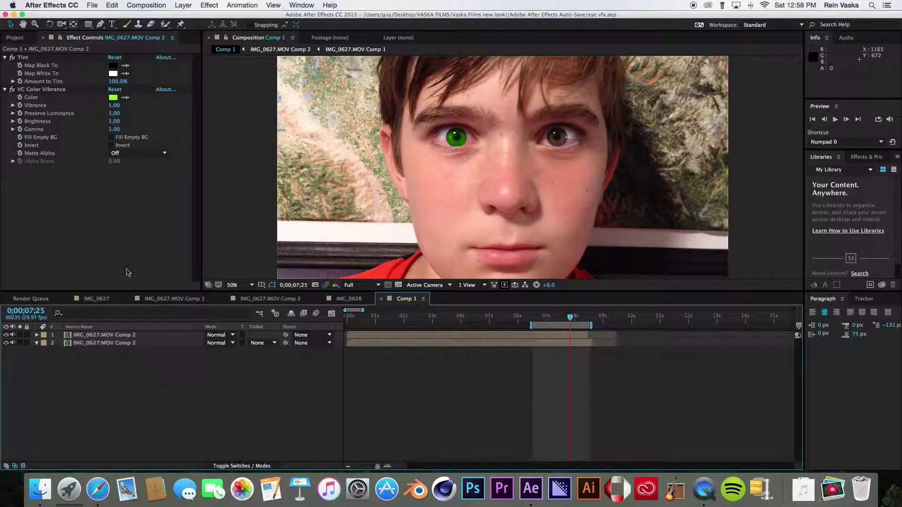
Set the VC Color Vibrance color on the masked iris layer to a cyan-blue, about 00E0FF
click(113, 97)
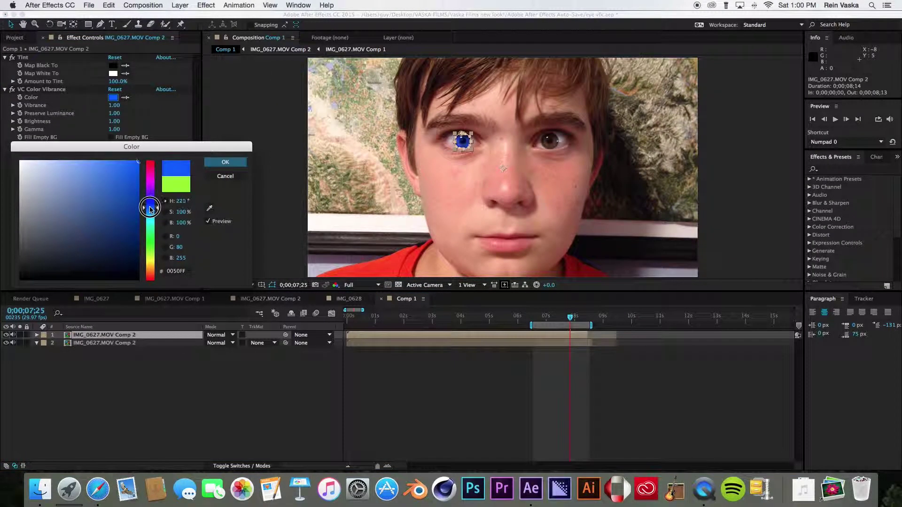
drag(147, 207, 150, 221)
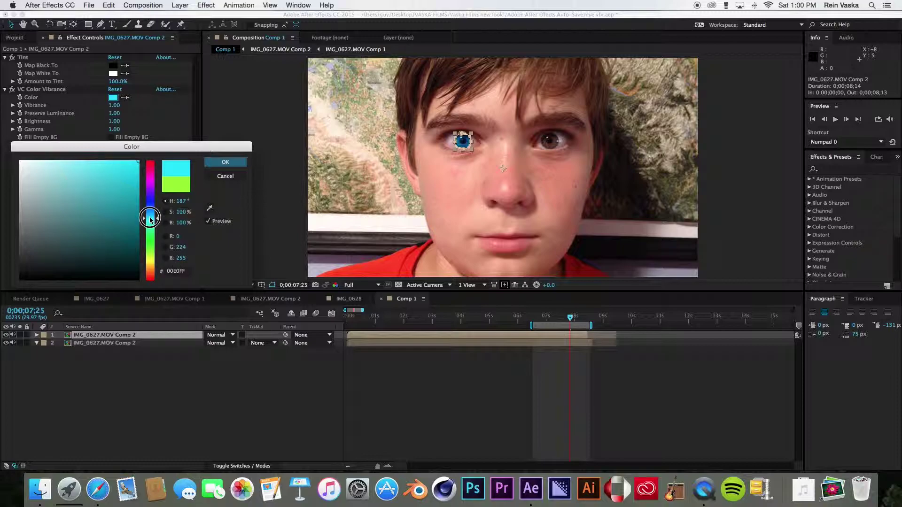
click(225, 162)
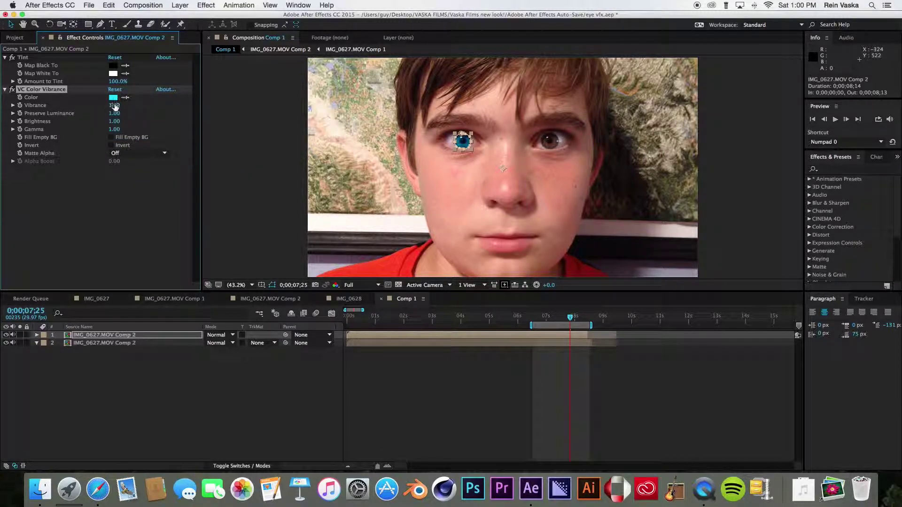
click(147, 372)
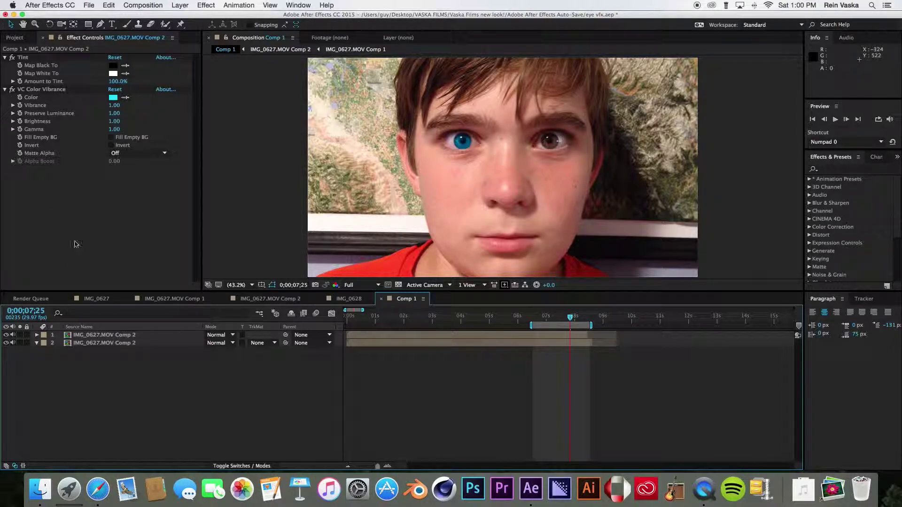
click(102, 337)
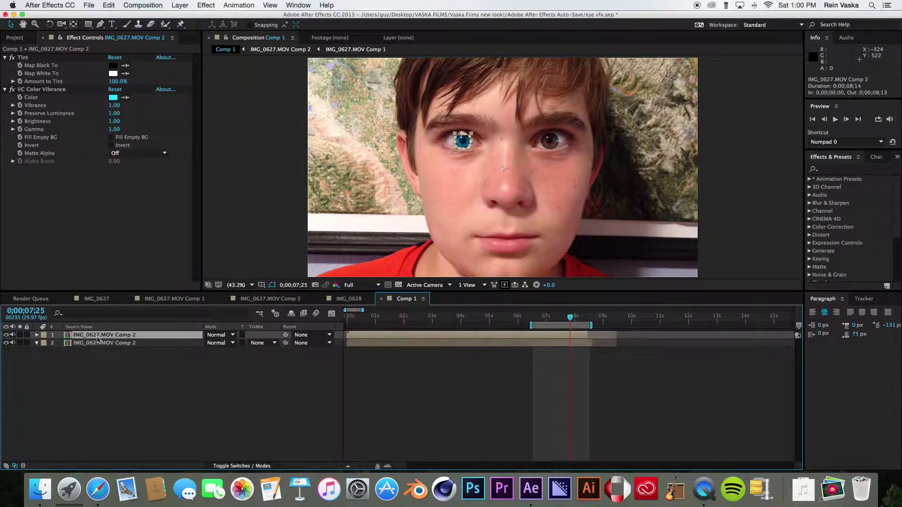
Examine the recolored iris up close at several frames to check how well the tracked mask follows the eye
click(126, 370)
click(129, 337)
click(129, 364)
drag(572, 318, 556, 327)
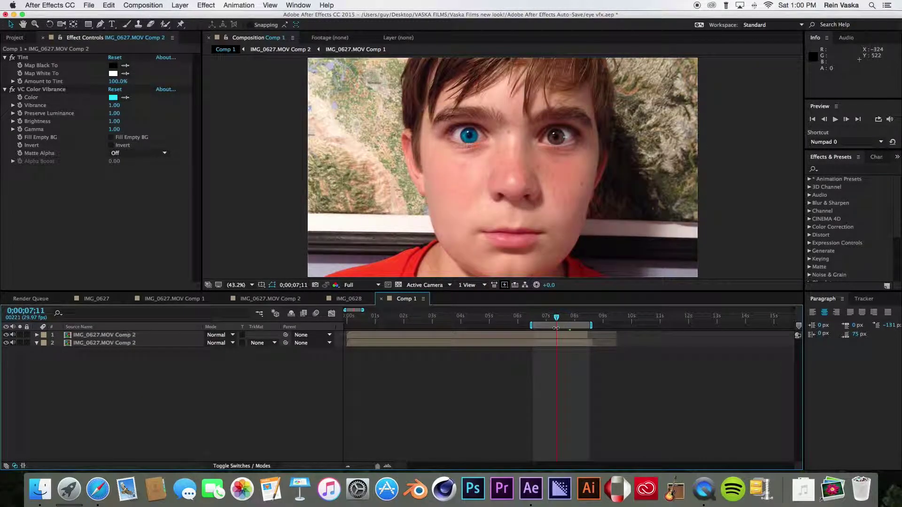
key(z)
click(472, 151)
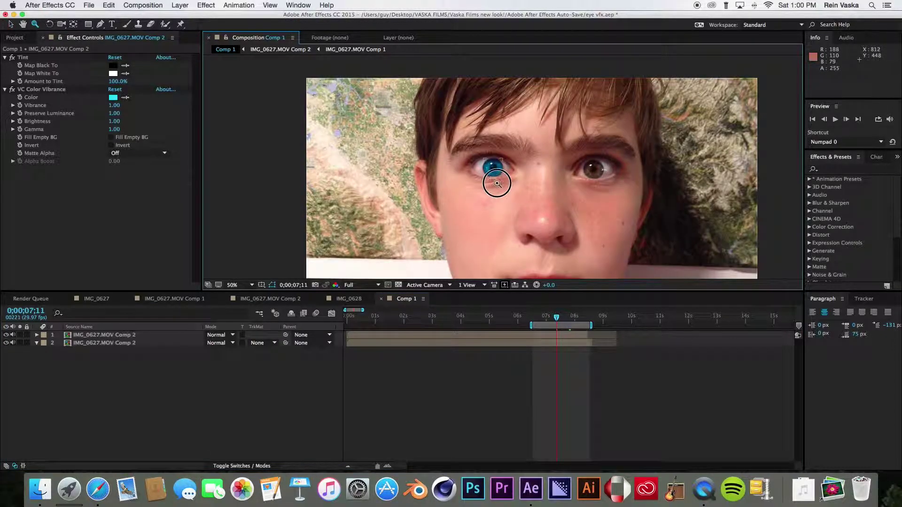
click(498, 184)
click(500, 219)
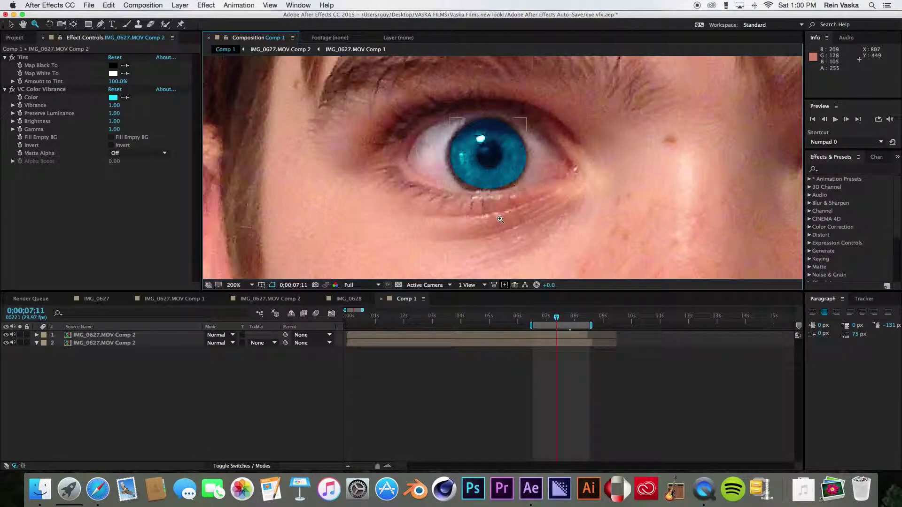
key(v)
drag(555, 319, 544, 322)
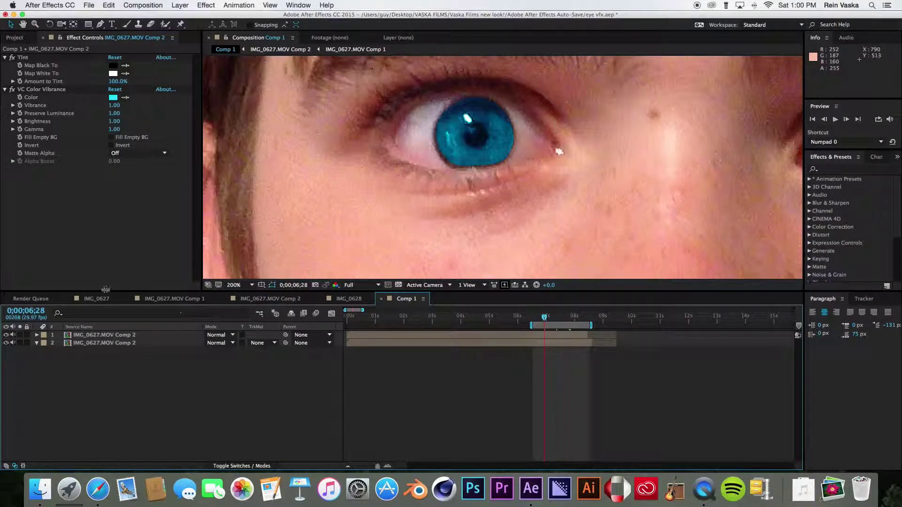
Expose Mask 1's path, feather, opacity and expansion properties on the masked iris layer and go to 0;00;07;00
click(109, 336)
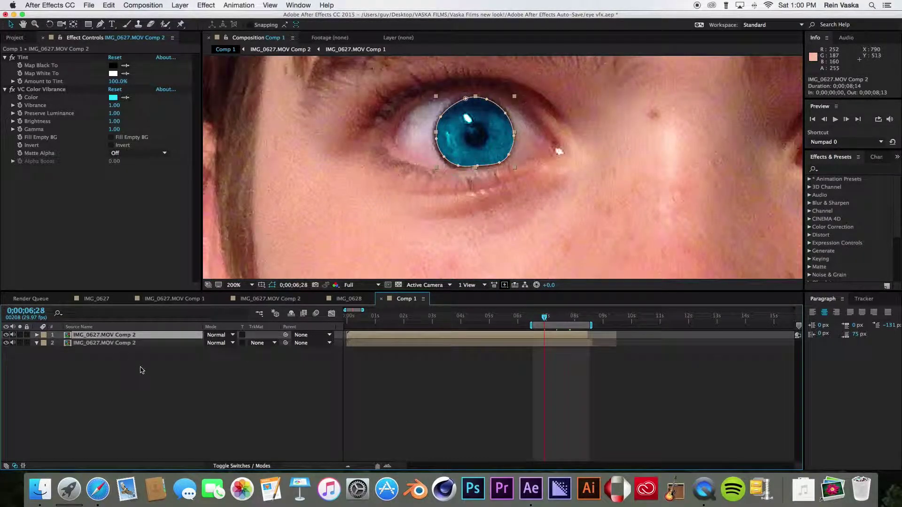
key(m)
key(m)
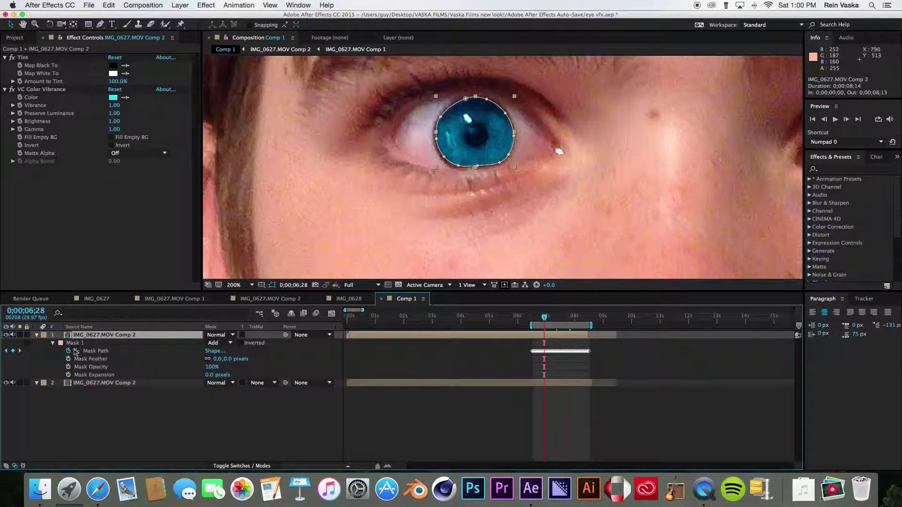
click(37, 335)
click(38, 335)
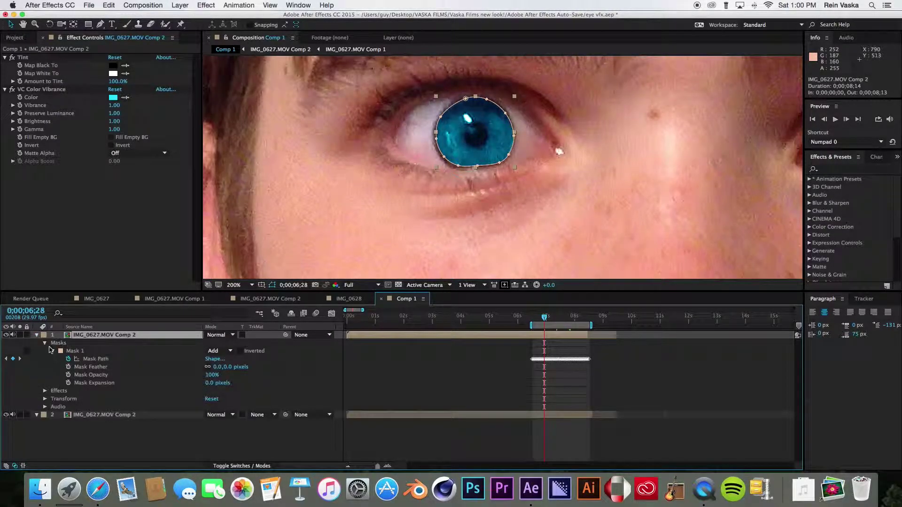
click(45, 344)
click(45, 343)
click(73, 352)
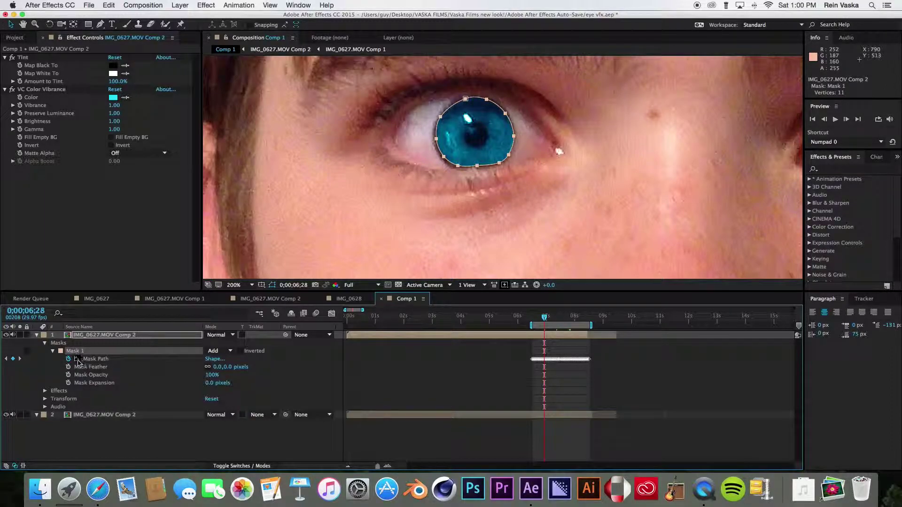
mouse_move(544, 317)
mouse_down()
mouse_move(531, 330)
mouse_move(541, 328)
mouse_up()
click(191, 445)
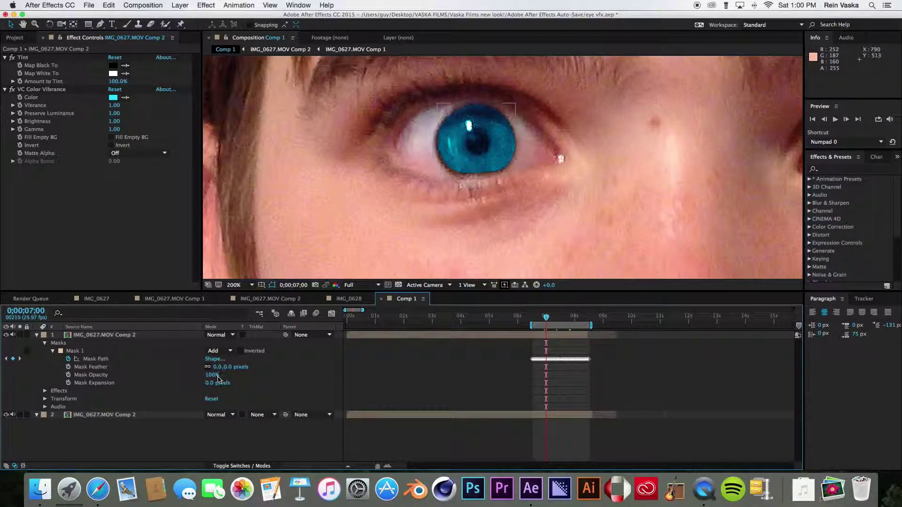
Try shrinking the iris mask with a Mask Expansion of -9 pixels and then -5 pixels
drag(214, 385, 208, 387)
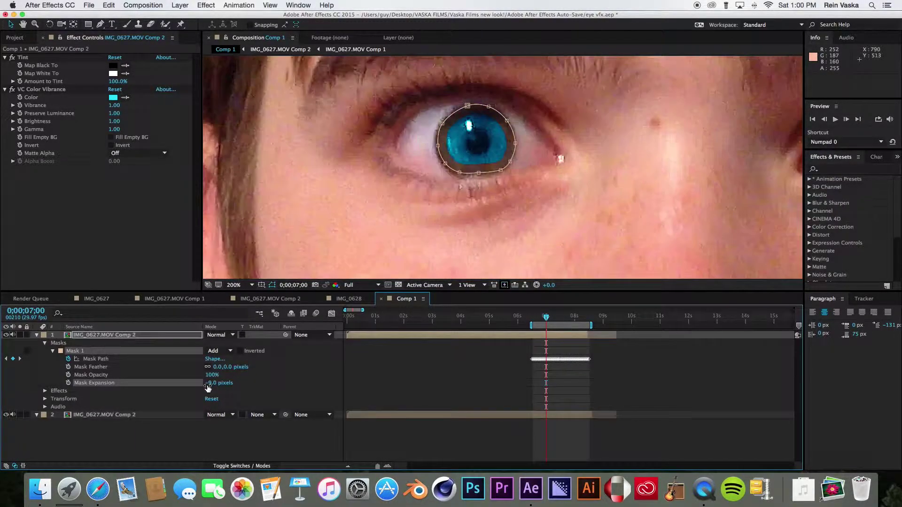
click(213, 384)
click(216, 428)
click(213, 384)
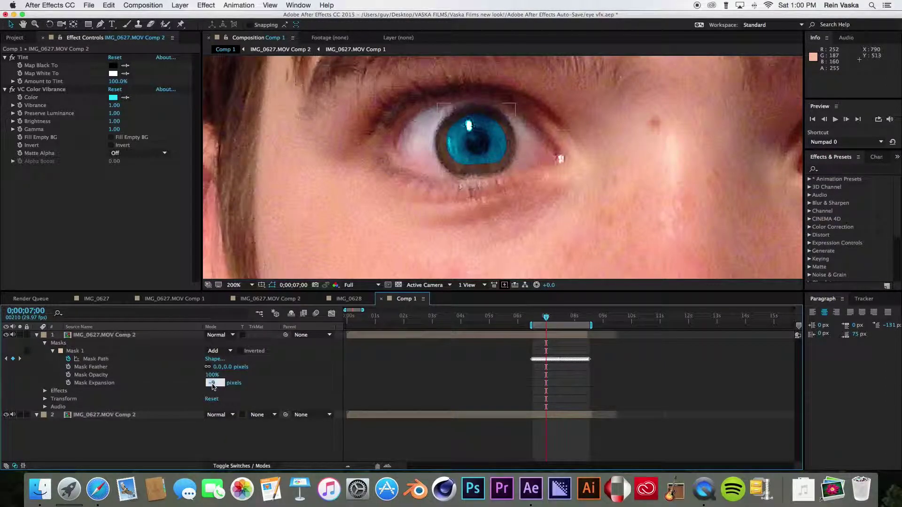
key(Return)
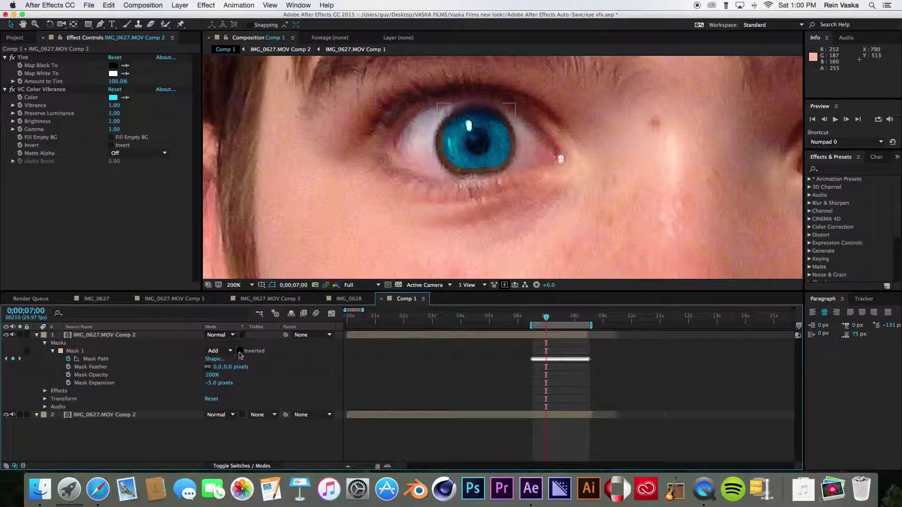
Try a Mask Feather of 24 pixels on Mask 1 and set its Mask Expansion back to 0 pixels
drag(216, 369, 221, 370)
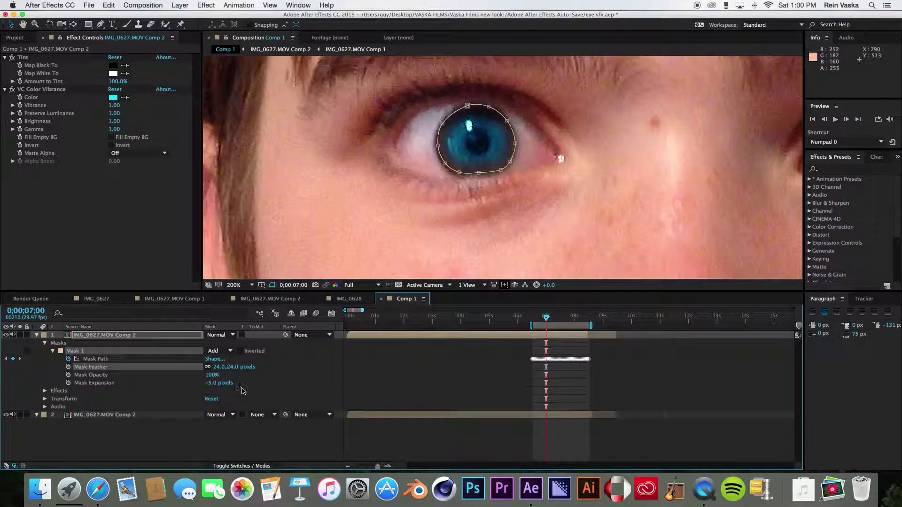
click(246, 426)
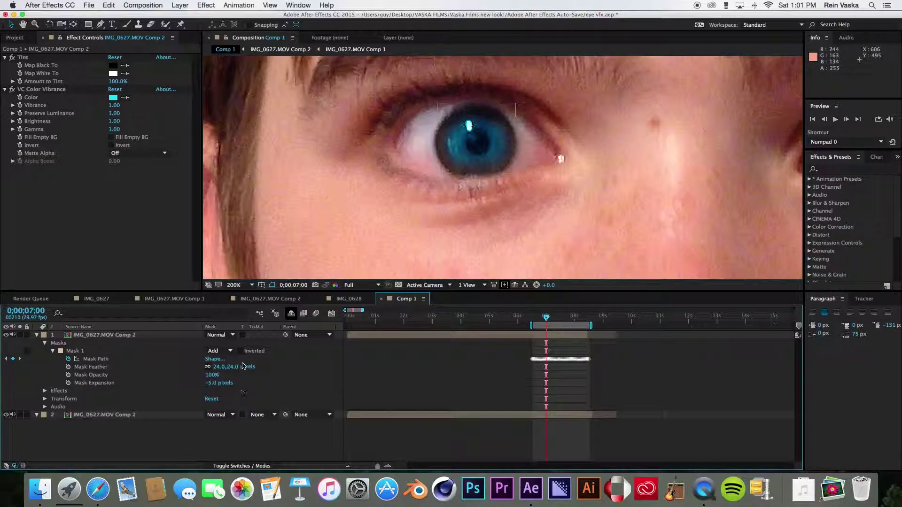
click(212, 383)
key(Return)
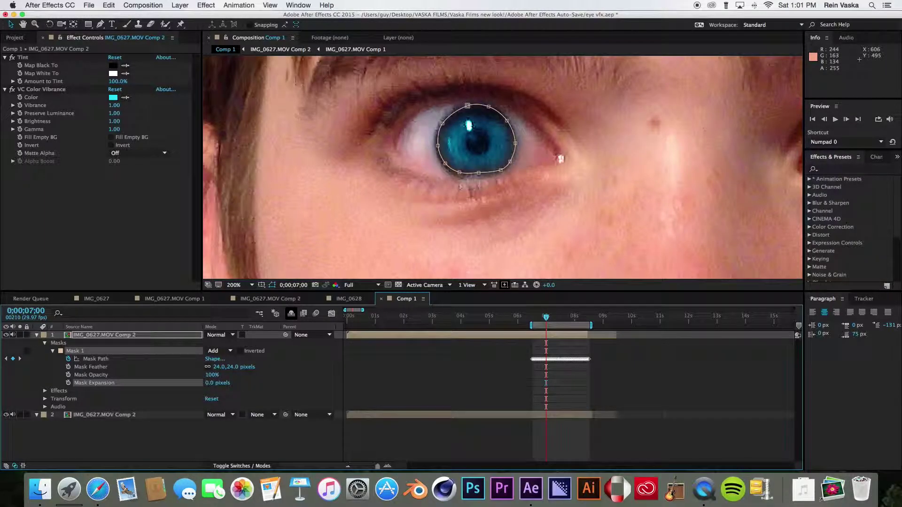
click(232, 441)
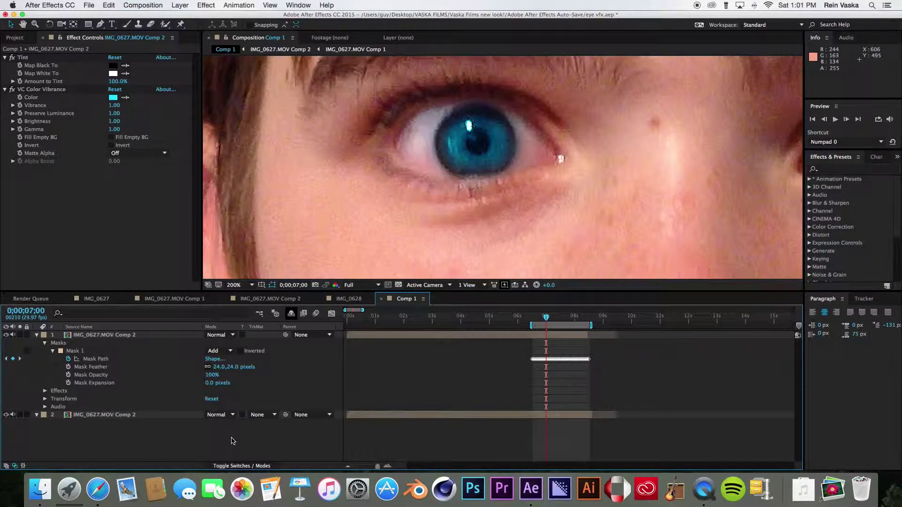
Try a Mask Feather of 37 pixels on Mask 1, then set it to 20 pixels and collapse the layer's properties
drag(219, 371, 225, 370)
click(235, 285)
click(246, 297)
click(180, 449)
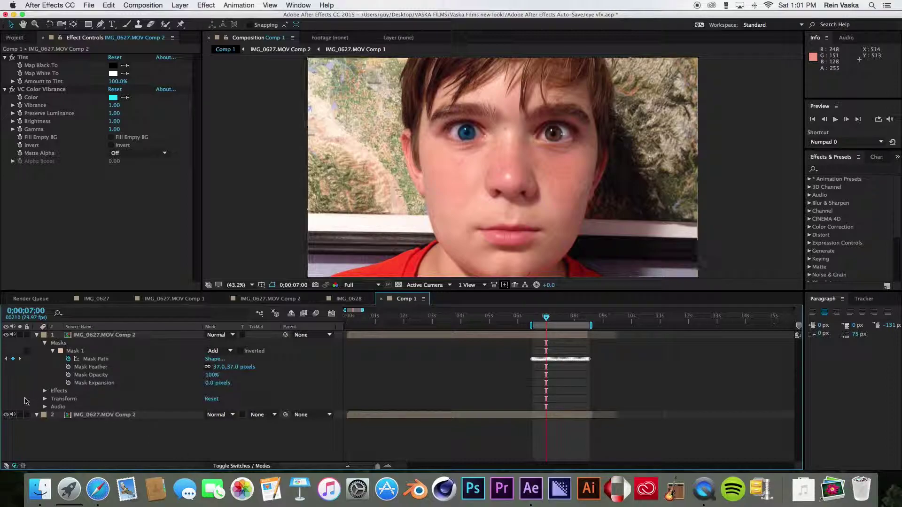
mouse_move(223, 371)
mouse_down()
mouse_move(177, 368)
mouse_move(234, 371)
mouse_up()
click(231, 431)
click(254, 442)
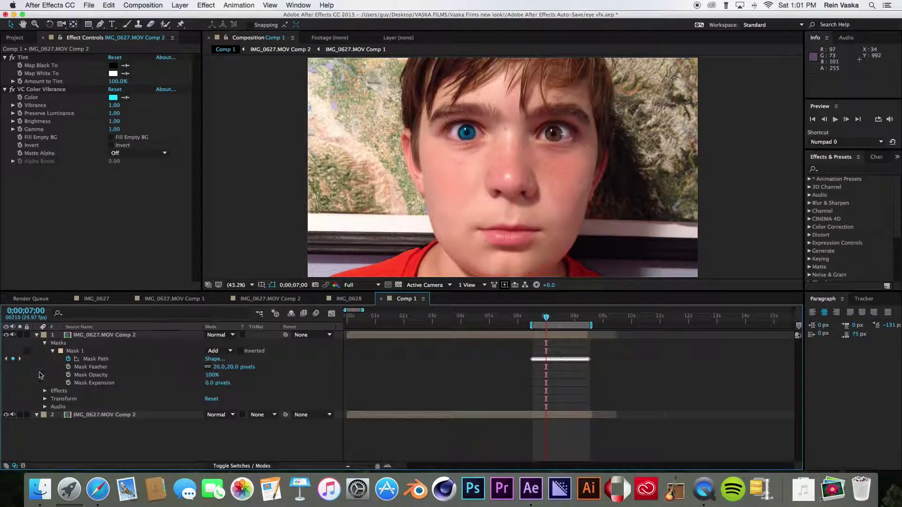
click(36, 335)
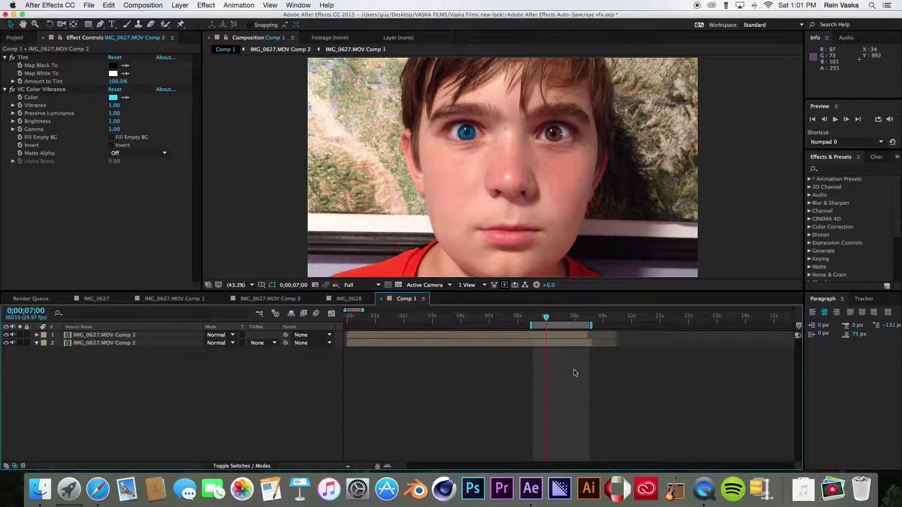
Inspect the feathered iris edge across the work area, both close up and in the full frame
drag(539, 322, 574, 321)
key(z)
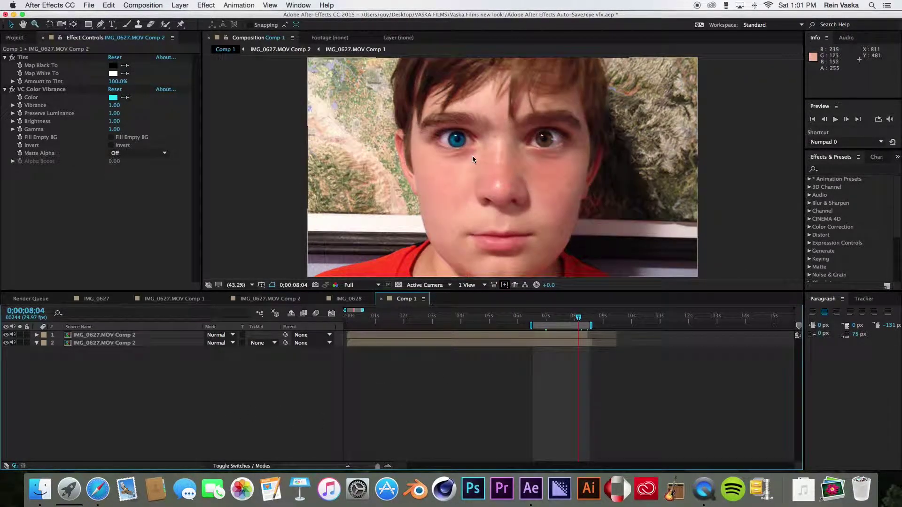
click(472, 155)
click(502, 160)
click(503, 160)
click(503, 160)
key(v)
click(574, 319)
drag(574, 321, 555, 320)
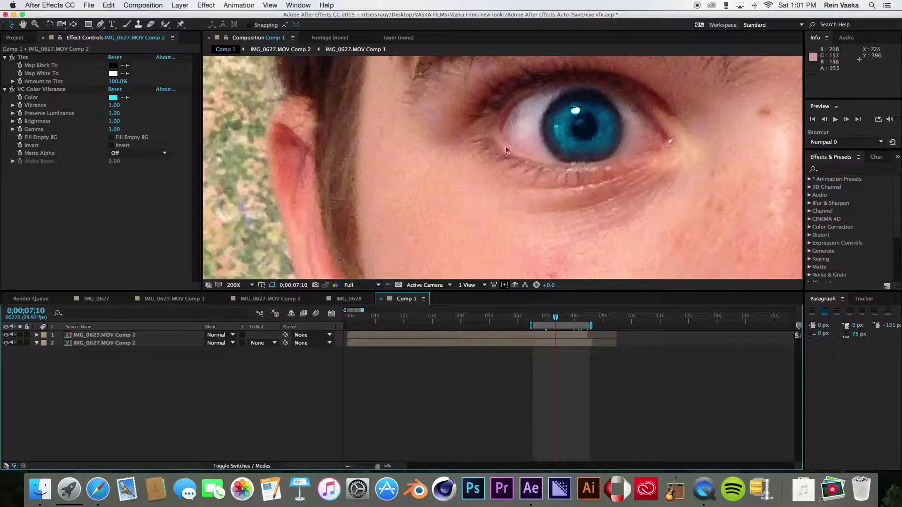
click(237, 284)
click(242, 296)
Duplicate the unmasked footage layer at 0;00;06;16 and keep the copy directly beneath the masked iris layer
drag(555, 320, 532, 333)
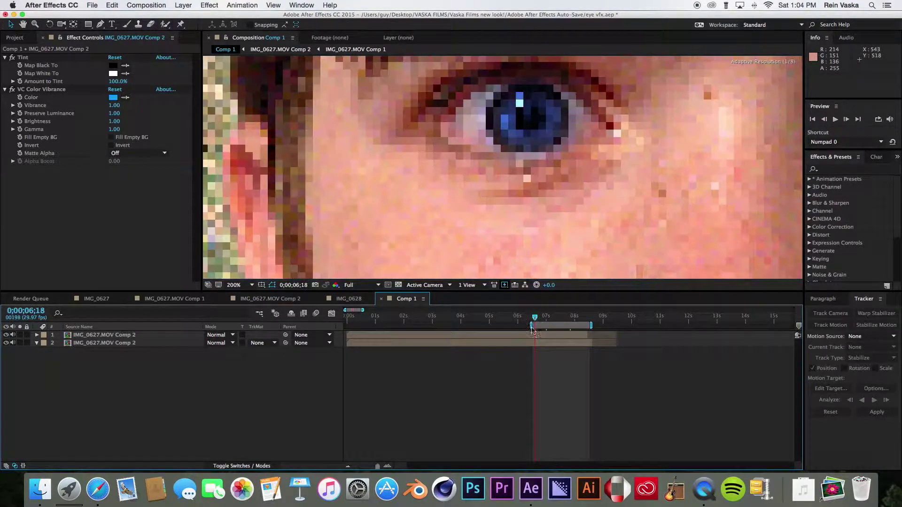
drag(535, 319, 533, 317)
click(139, 337)
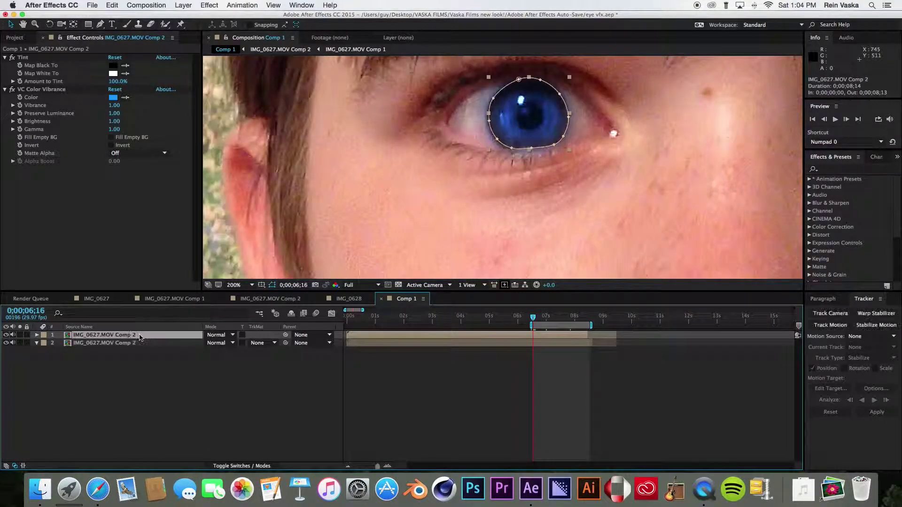
click(137, 343)
key(super+d)
drag(136, 344, 129, 334)
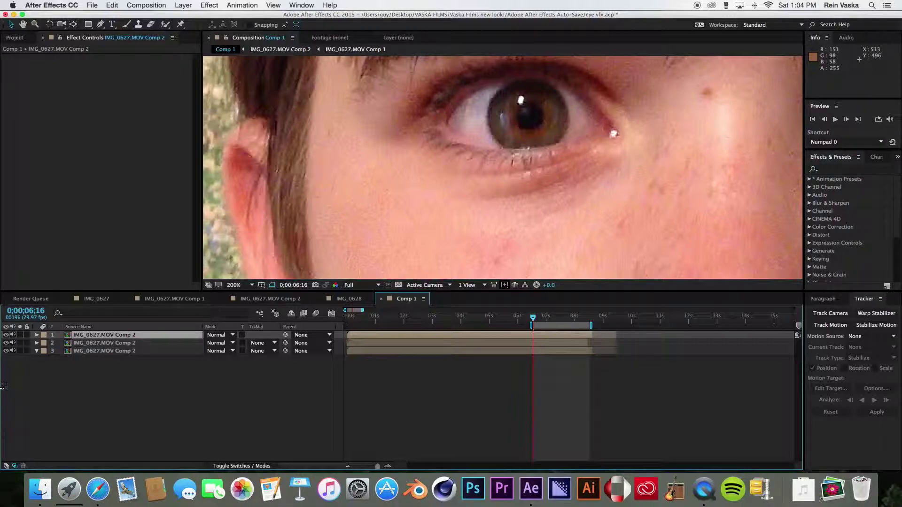
click(90, 344)
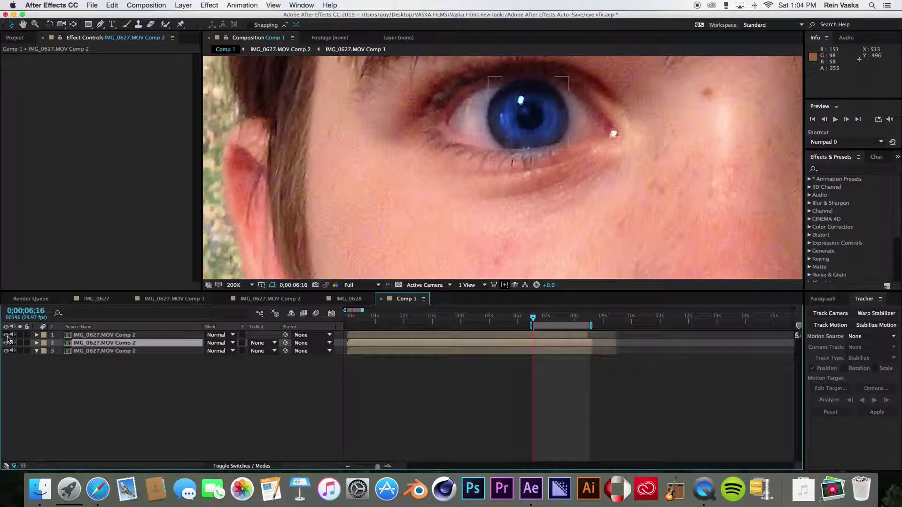
Rename the masked iris layer "blue eye" and the duplicated footage layer beneath it "eye ball"
click(110, 335)
key(Return)
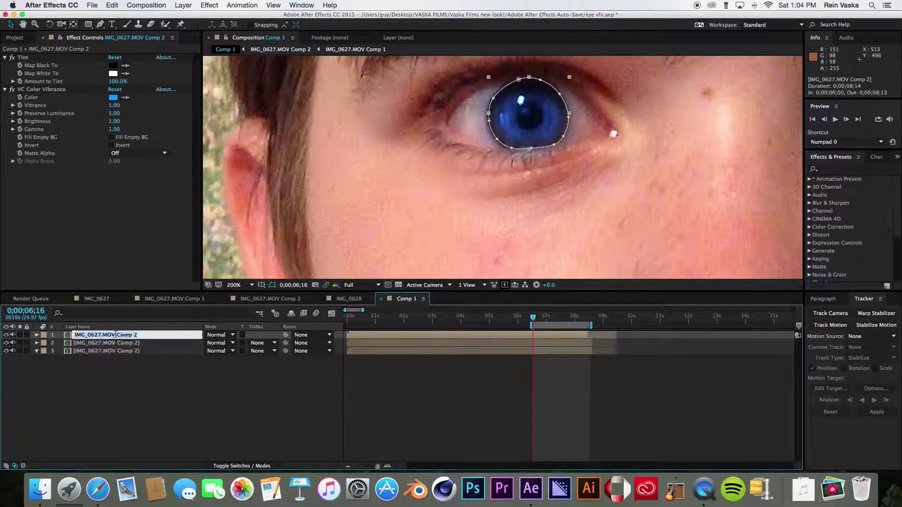
text(blue eye)
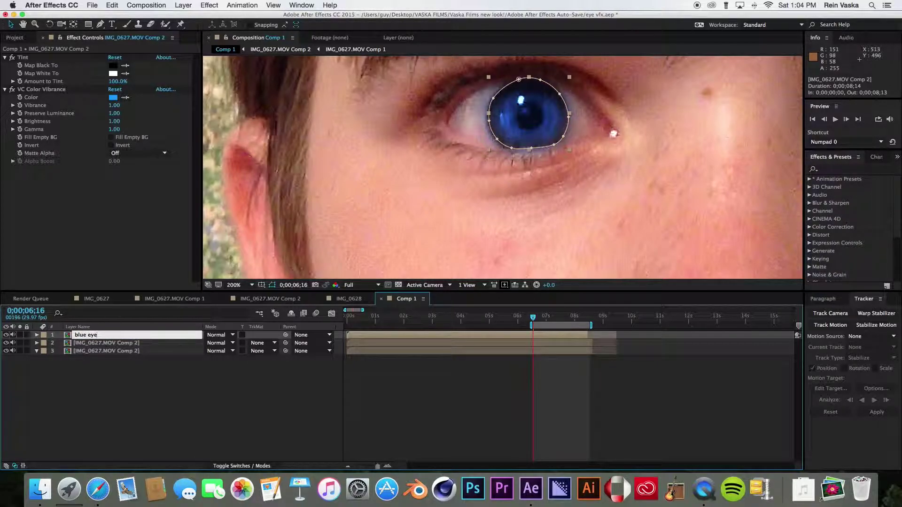
click(120, 344)
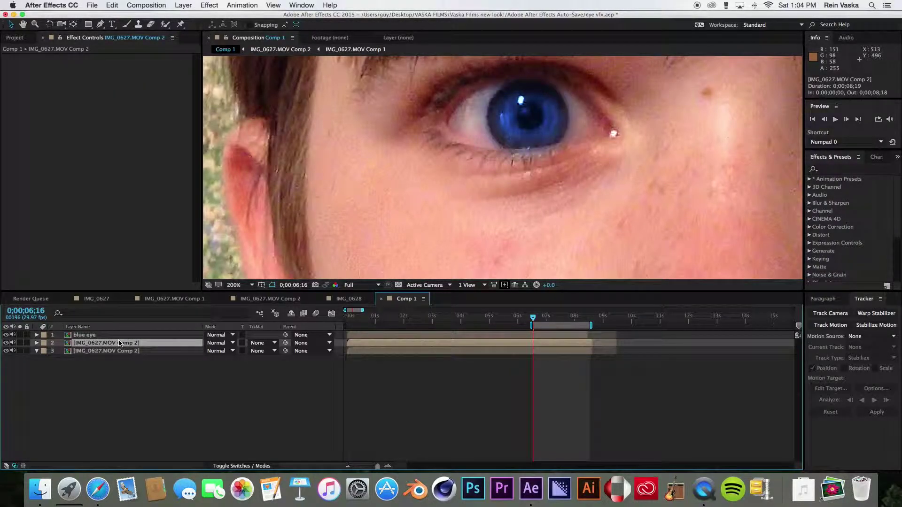
key(Return)
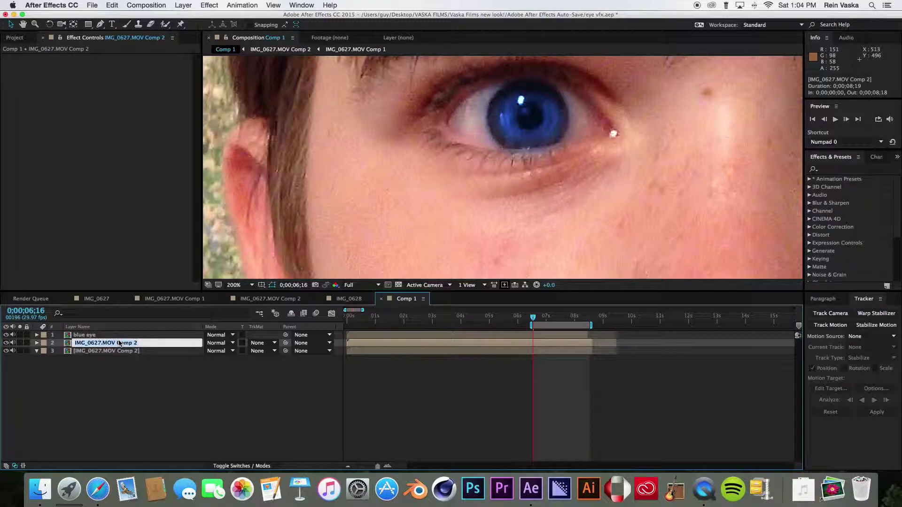
text(eye ball)
key(Return)
Rename the bottom footage layer "base layer"
click(122, 353)
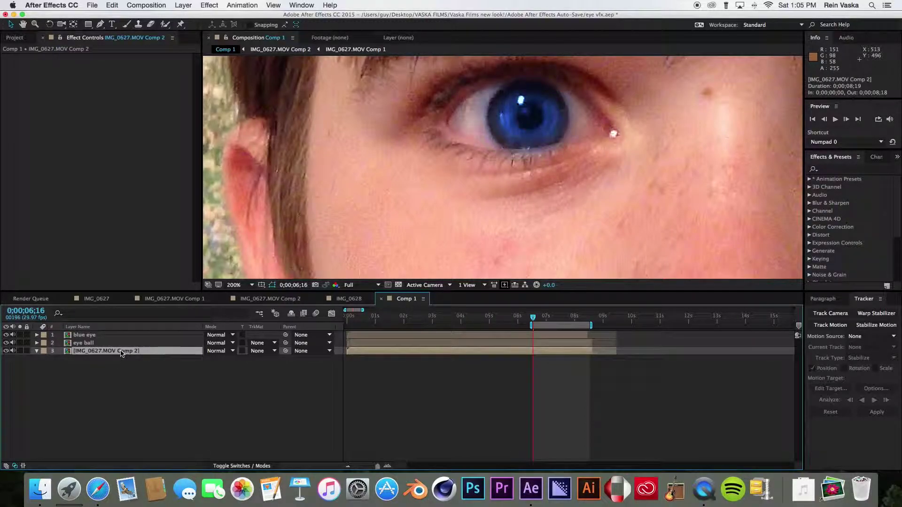
key(Return)
text(base)
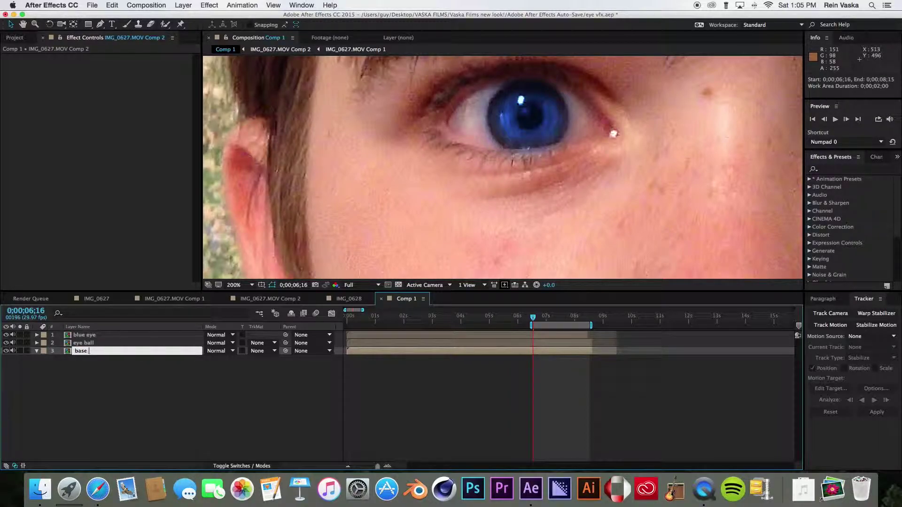
text( layee)
key(BackSpace)
text(r)
key(Return)
Hide the "blue eye" layer and ready the Pen tool for masking on the "eye ball" layer
click(88, 343)
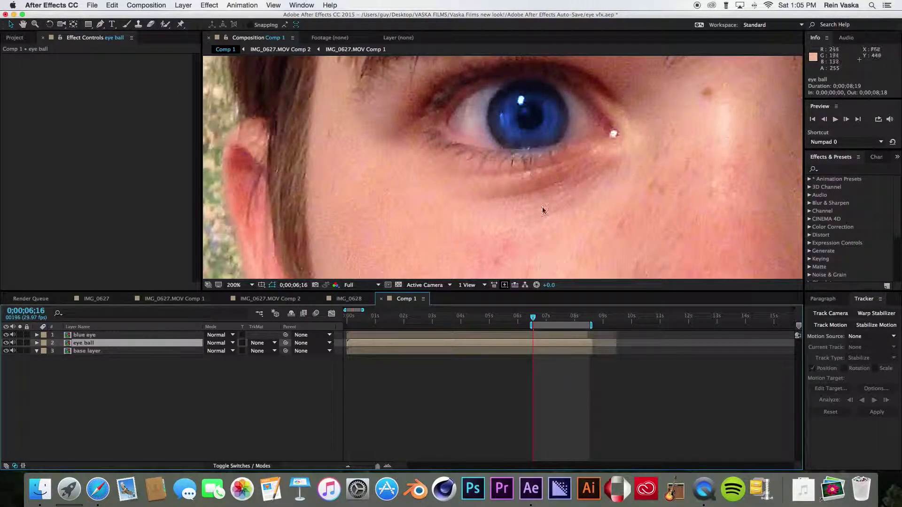
click(6, 335)
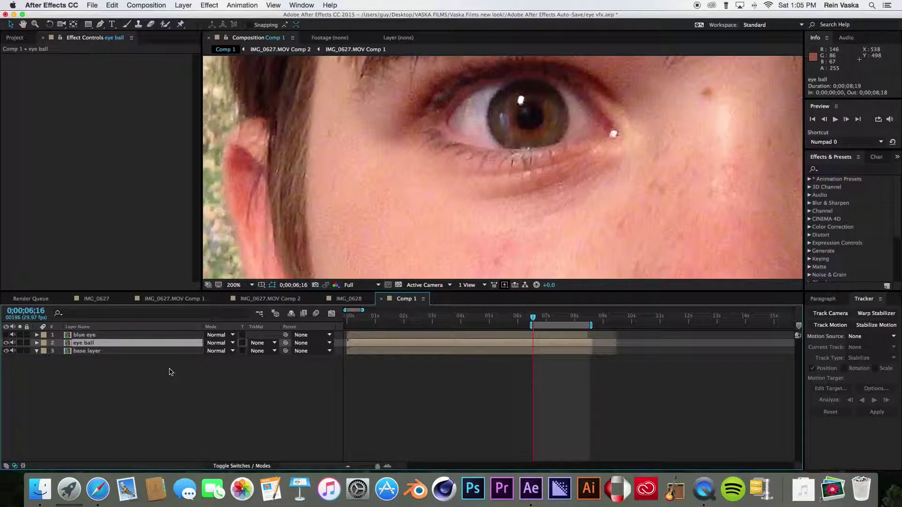
key(g)
key(comma)
key(comma)
key(comma)
key(comma)
key(comma)
key(comma)
key(comma)
key(comma)
key(comma)
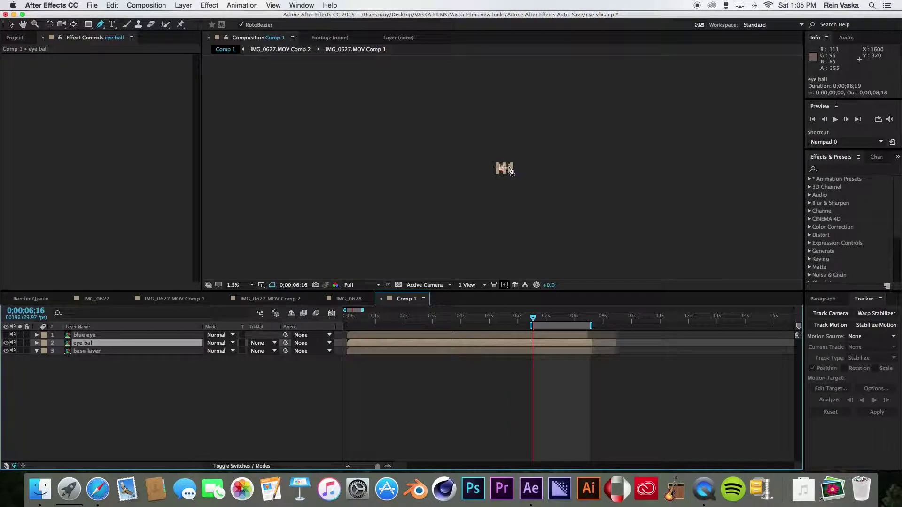
key(period)
key(period)
key(period)
key(period)
key(period)
key(period)
key(period)
key(period)
key(period)
Draw a closed RotoBezier mask around the visible eyeball, along both eyelids, on the "eye ball" layer at 0;00;06;16
drag(505, 150, 499, 220)
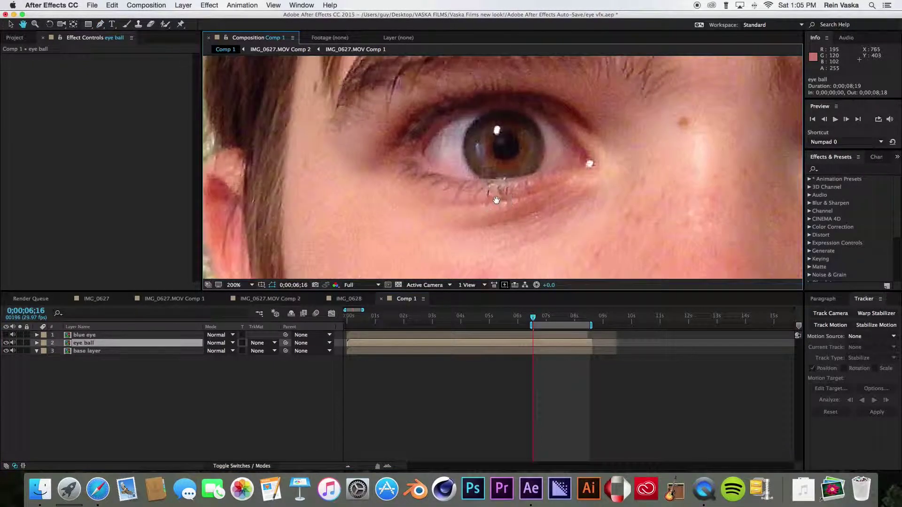
click(423, 153)
click(442, 129)
click(460, 116)
click(486, 114)
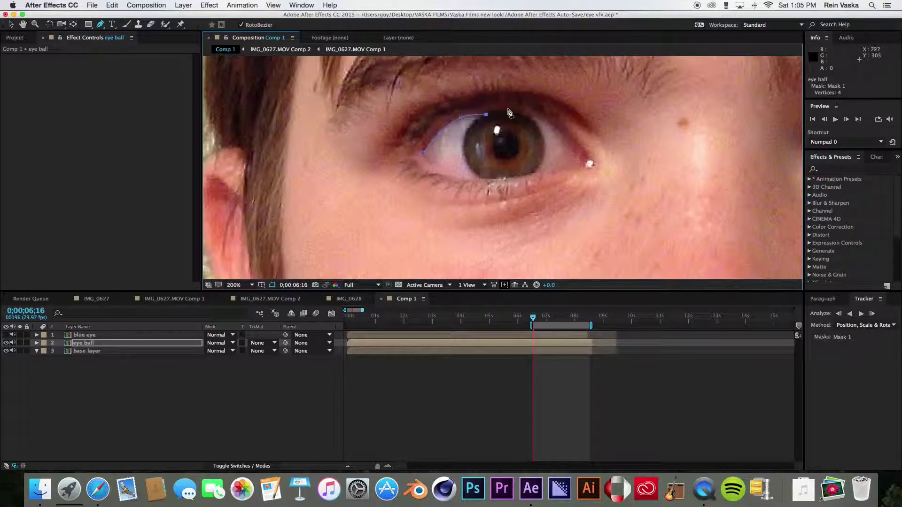
click(507, 107)
click(552, 122)
click(580, 155)
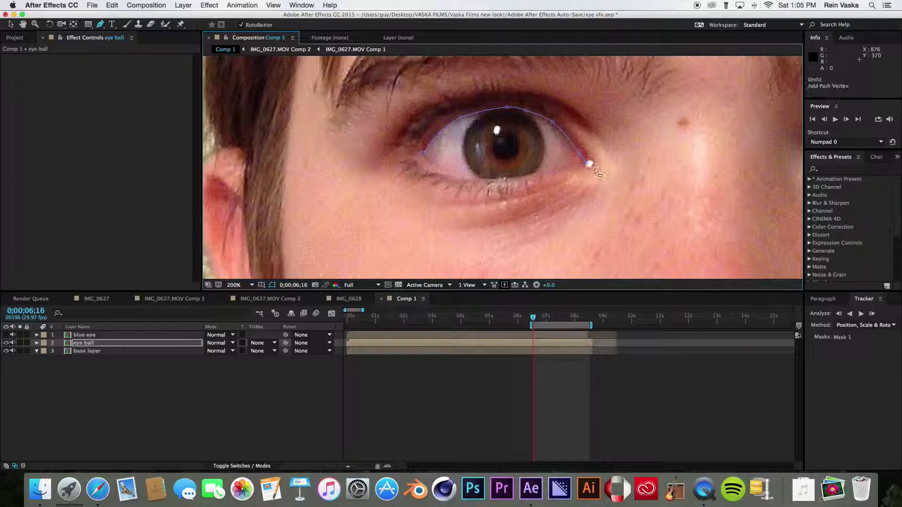
key(super+z)
click(589, 164)
click(543, 173)
click(423, 154)
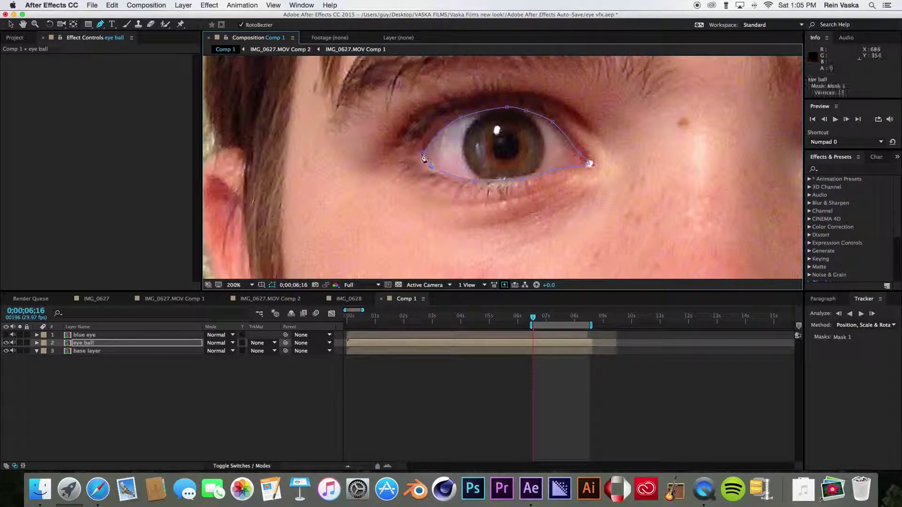
key(v)
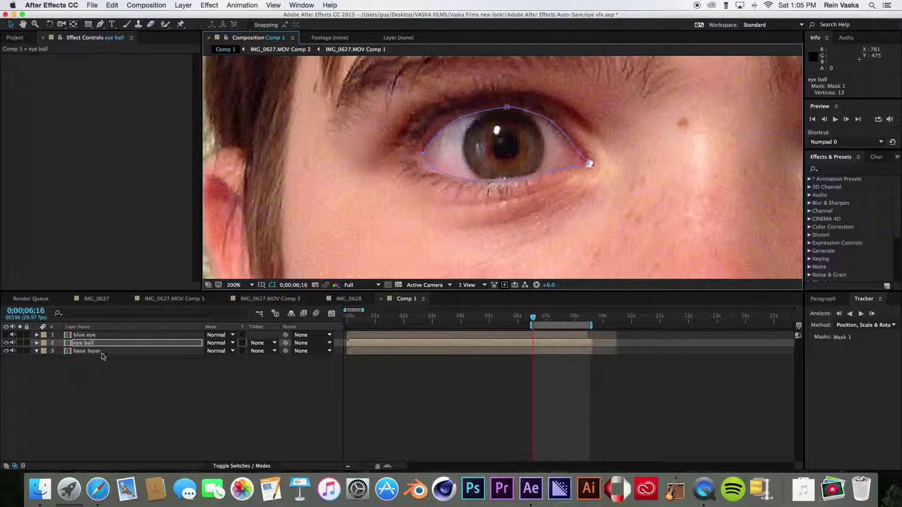
Track the eyeball mask forward from 0;00;06;16 to 0;00;07;18 using position, scale and rotation
key(m)
click(74, 351)
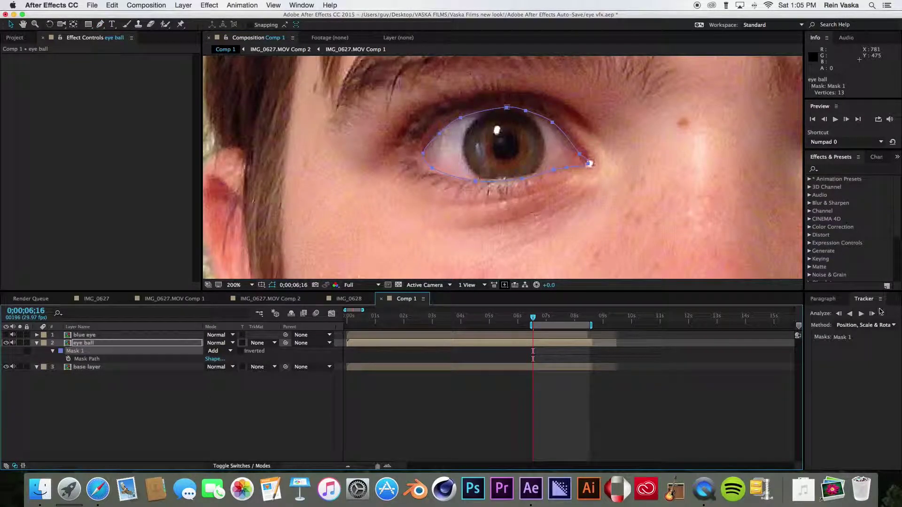
click(861, 315)
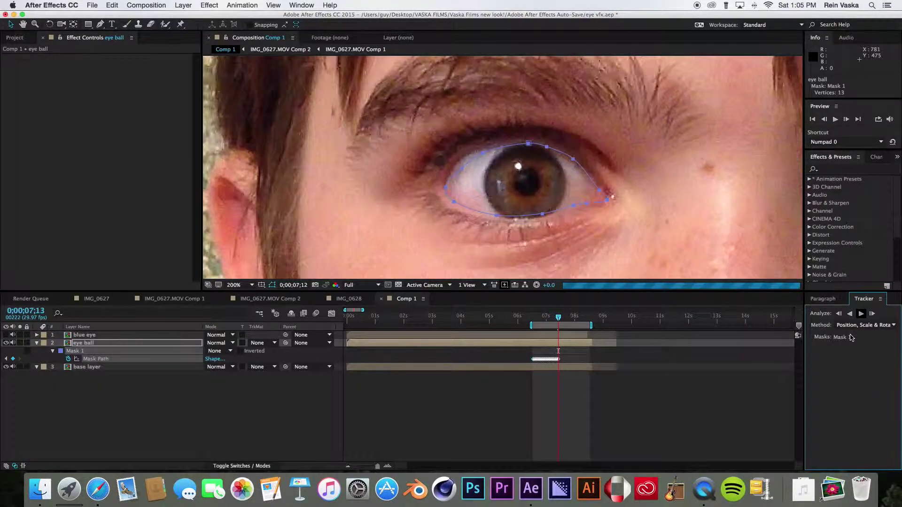
click(861, 314)
Nudge the mask's upper-left vertex slightly upward at 0;00;07;18 and continue tracking forward to 0;00;08;15
click(481, 205)
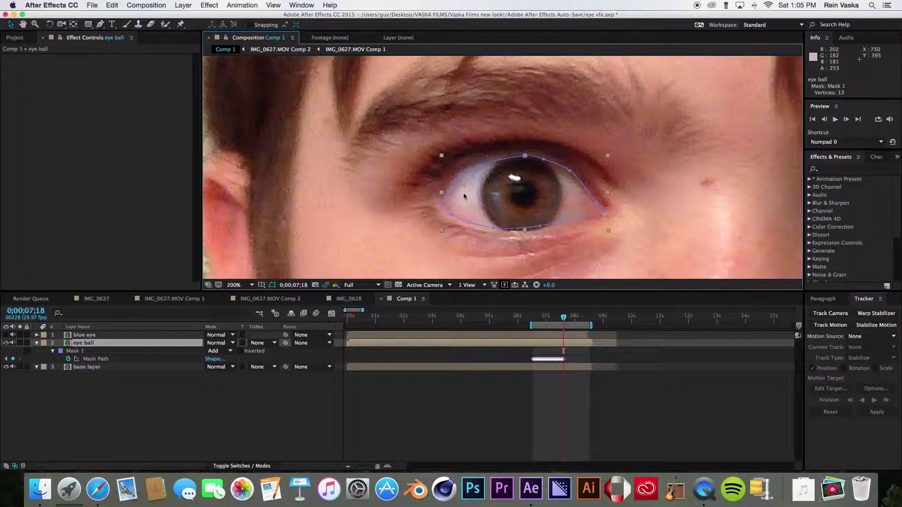
drag(456, 183, 455, 179)
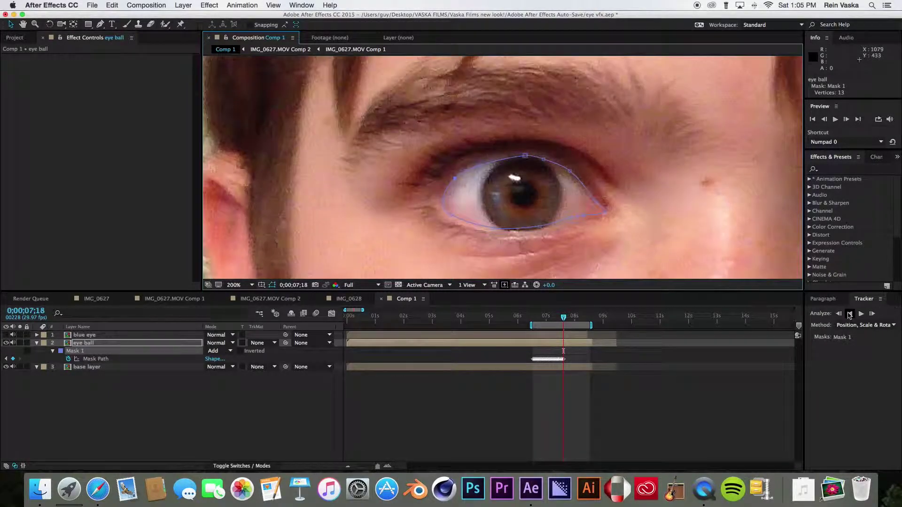
click(863, 314)
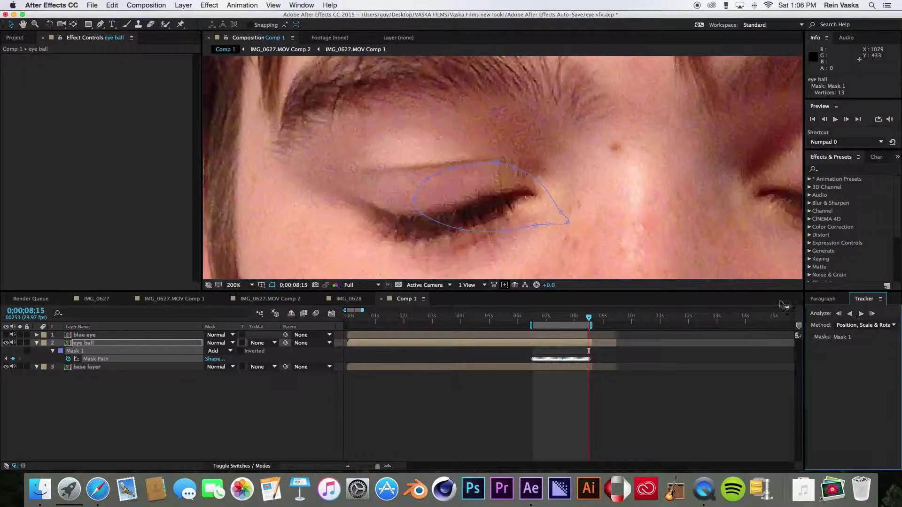
Reshape the eyeball mask to fit the partly closed eyelids at 0;00;08;13 and trim the "eye ball" layer's out point there
click(824, 120)
click(824, 119)
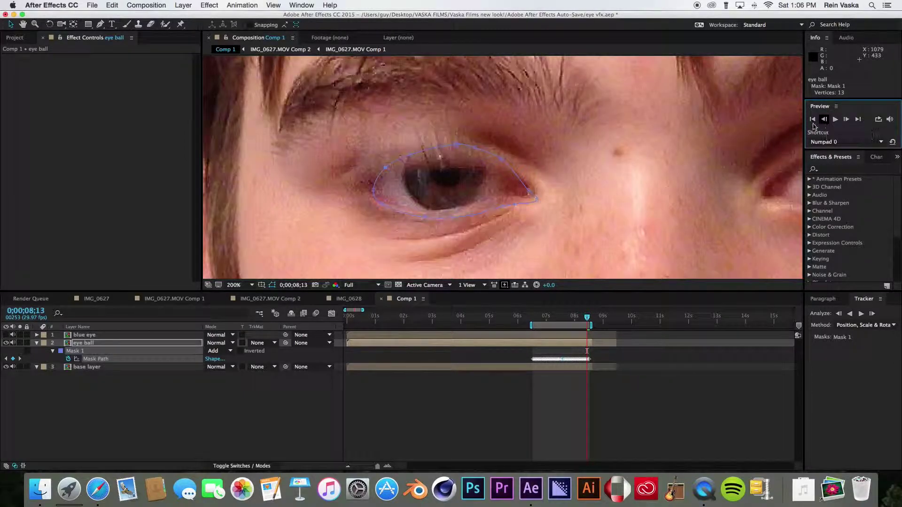
drag(456, 143, 503, 171)
drag(539, 203, 495, 198)
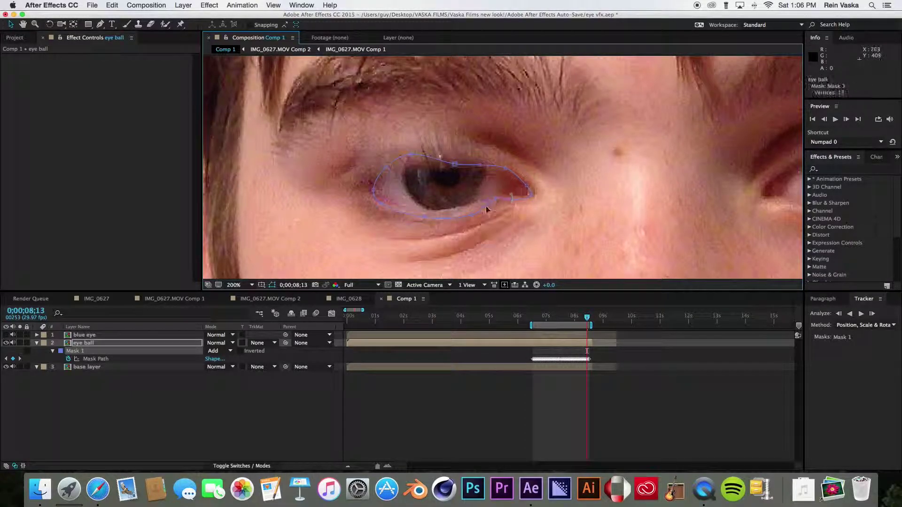
drag(424, 217, 424, 211)
drag(384, 167, 420, 174)
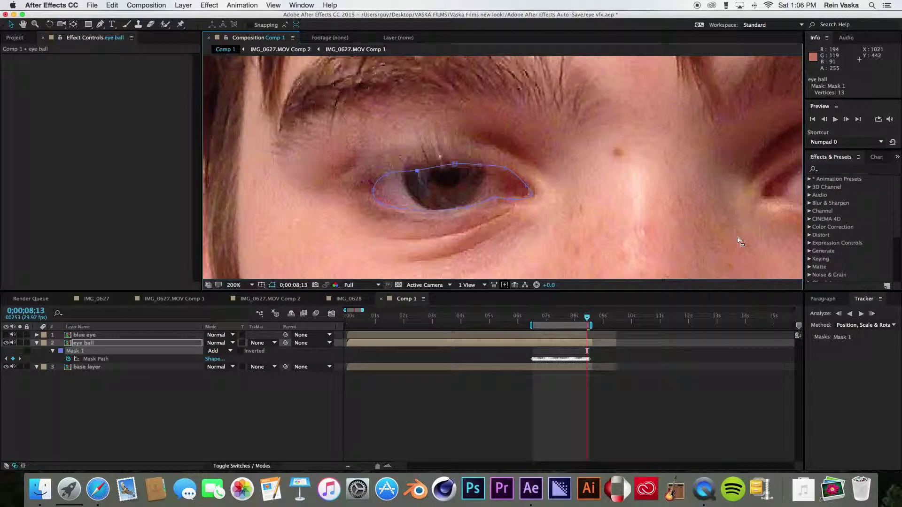
key(super+bracketright)
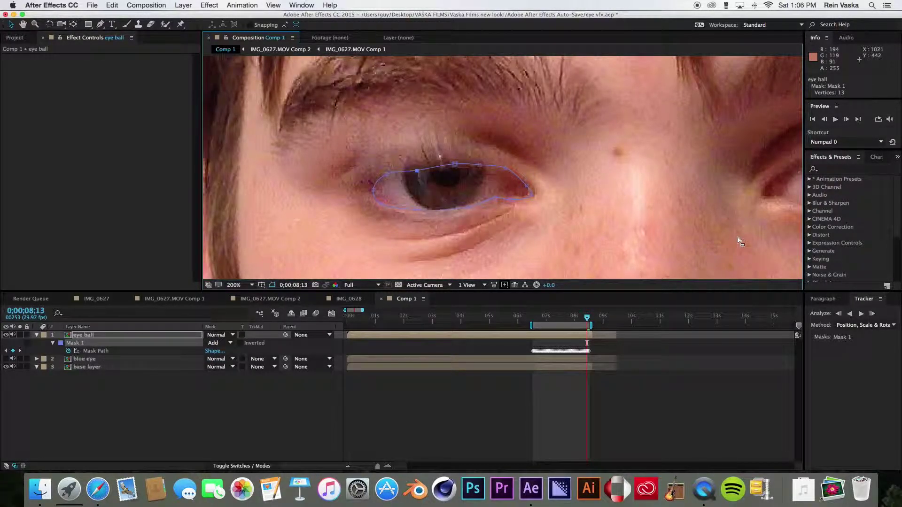
key(super+bracketleft)
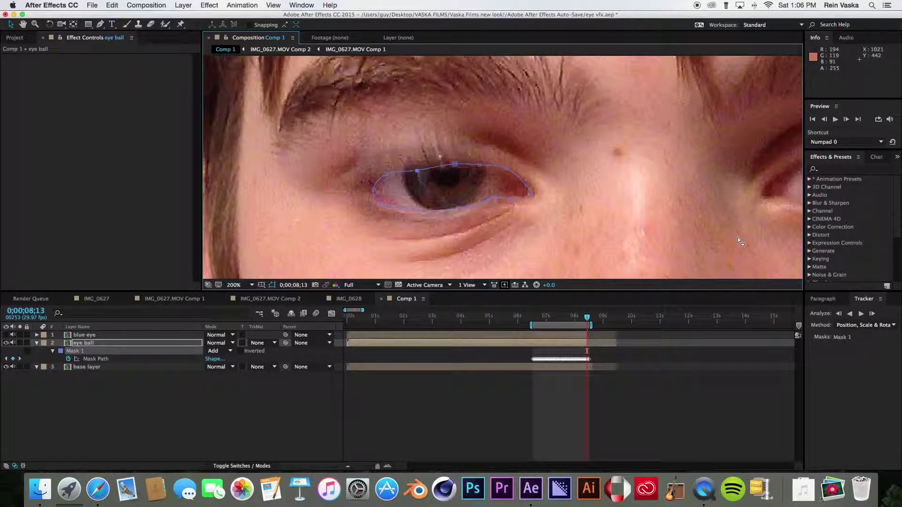
Show the "blue eye" layer again and frame the recolored eye at 100% magnification at 0;00;07;07
click(233, 284)
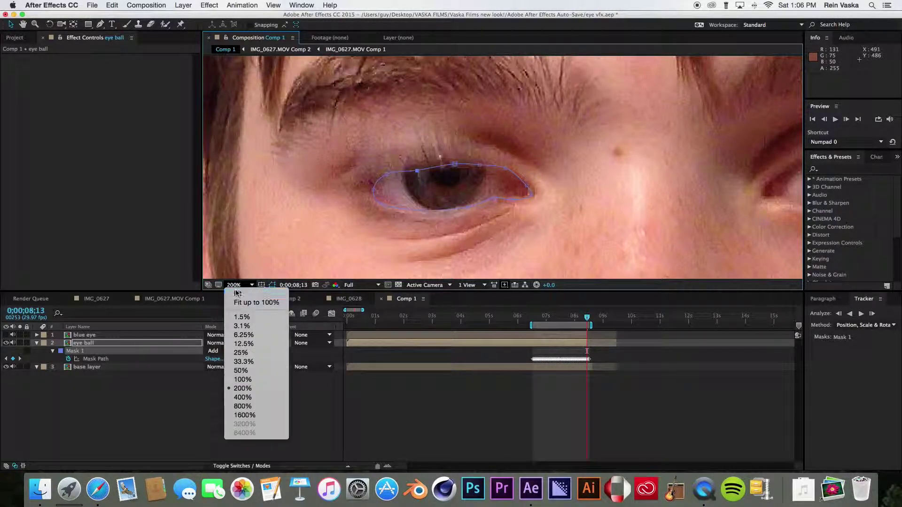
click(253, 303)
drag(577, 318, 553, 320)
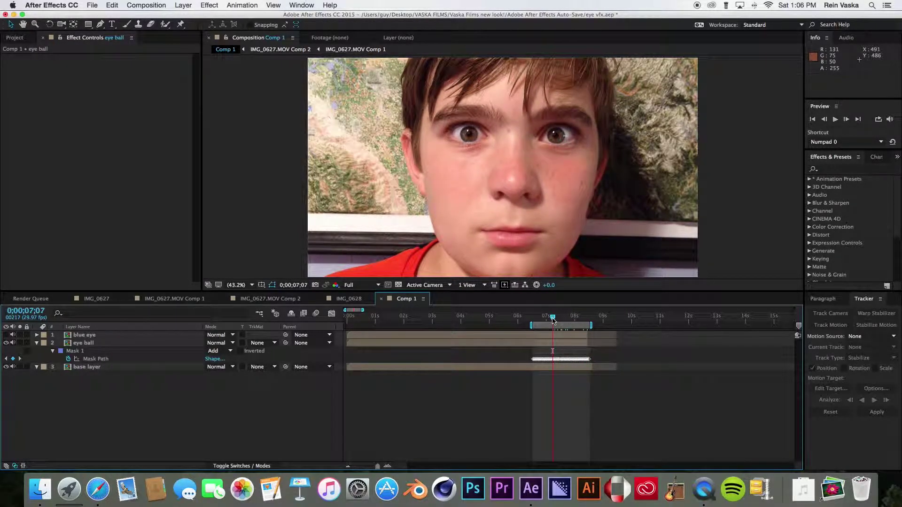
click(6, 335)
key(z)
click(475, 137)
click(503, 197)
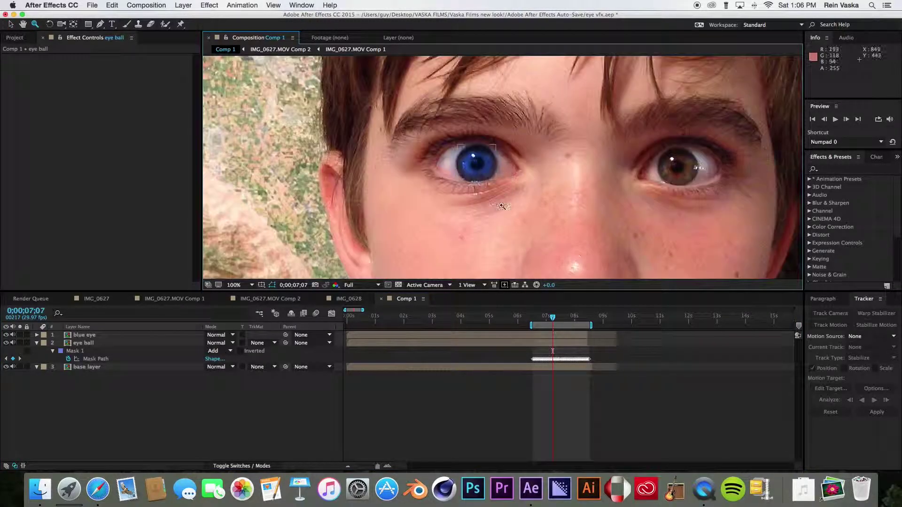
Find the Curves effect and apply it to the "eye ball" layer
click(82, 345)
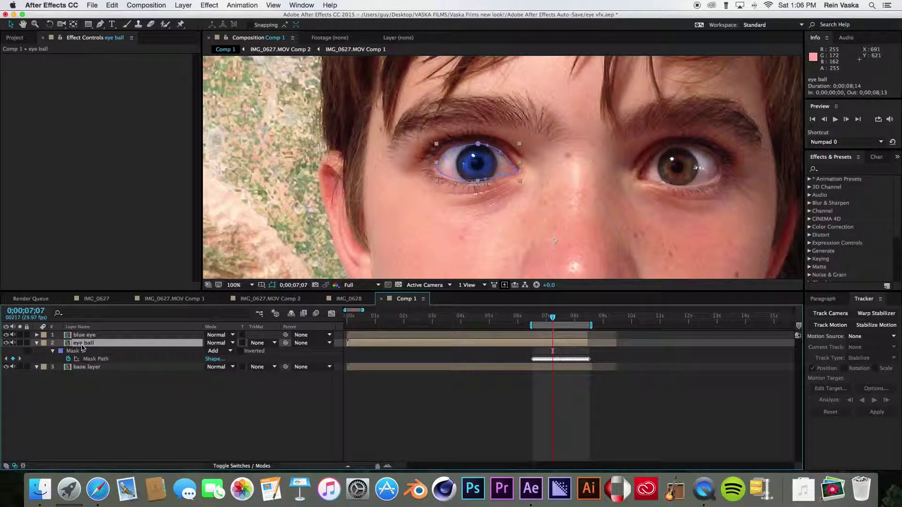
click(834, 169)
text(c)
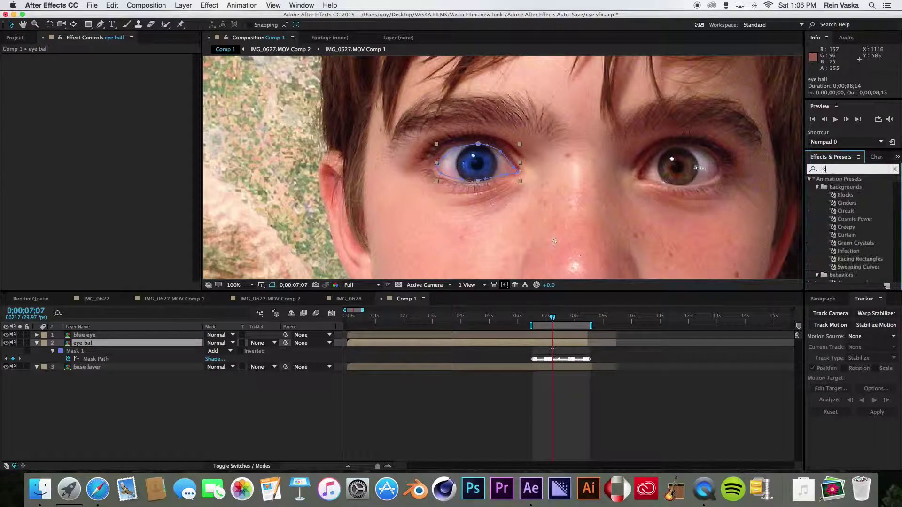
text(urves)
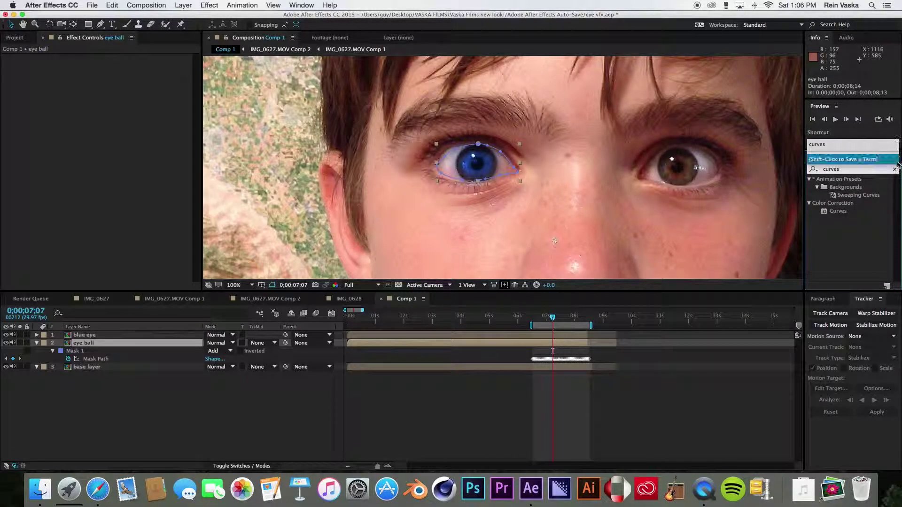
double_click(838, 211)
drag(71, 154, 61, 126)
click(163, 411)
click(172, 403)
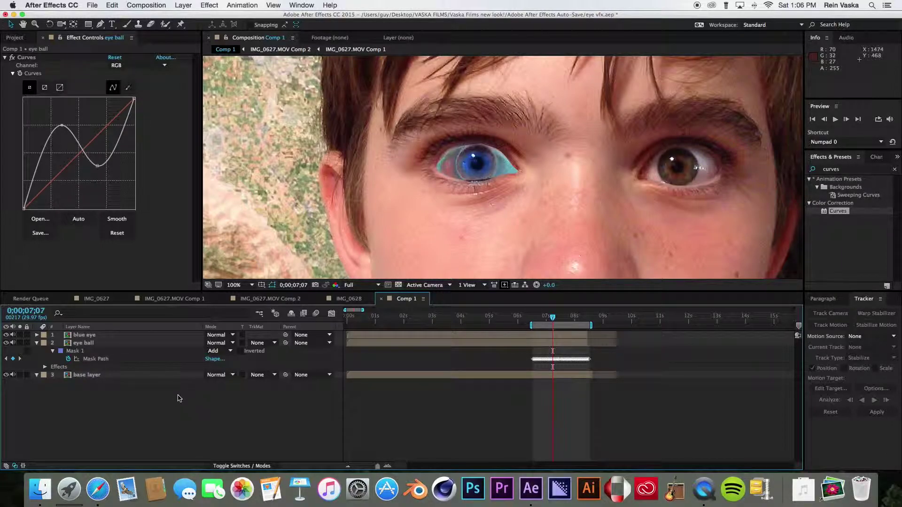
key(super+z)
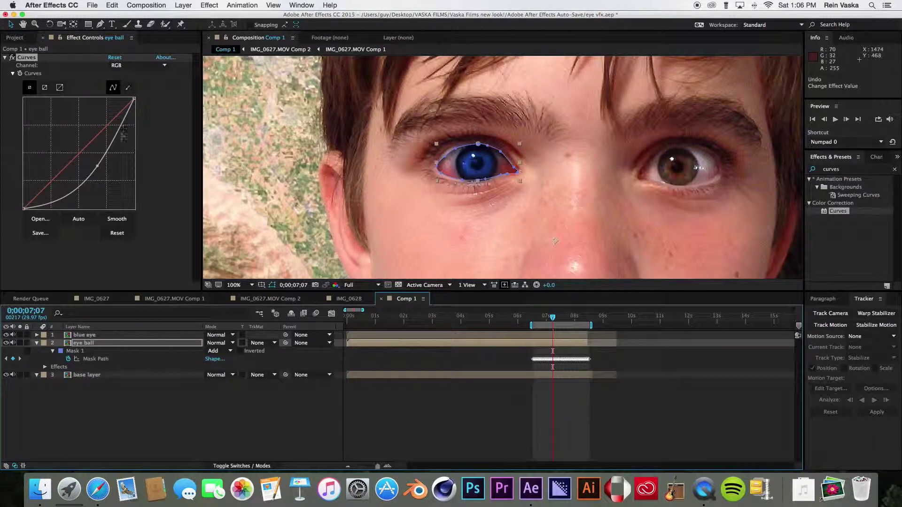
key(super+z)
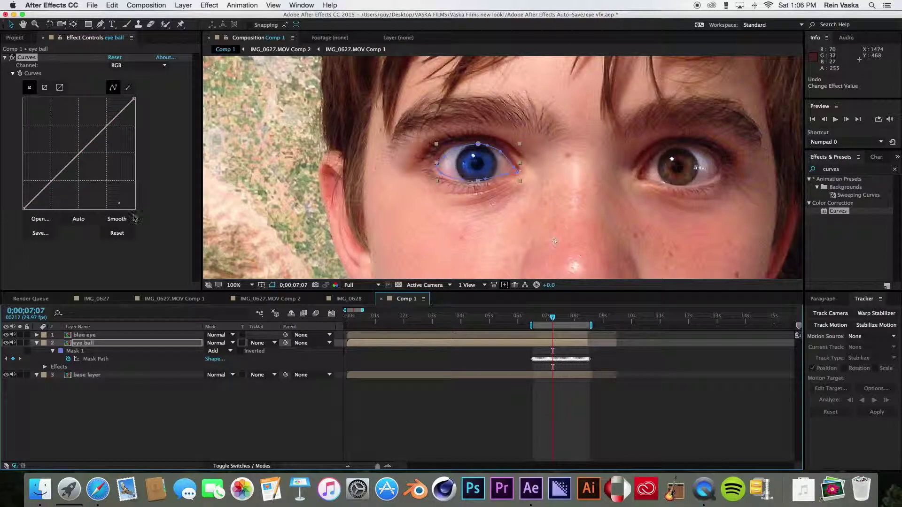
Reduce red in the eyeball's shadows by shifting the Red curve's lower endpoint about one fifth of the graph to the right
click(211, 440)
click(125, 65)
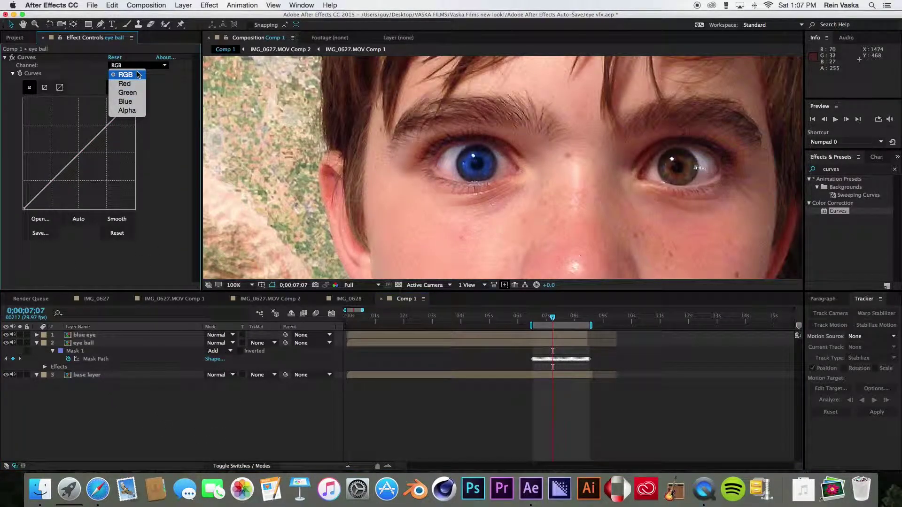
click(124, 84)
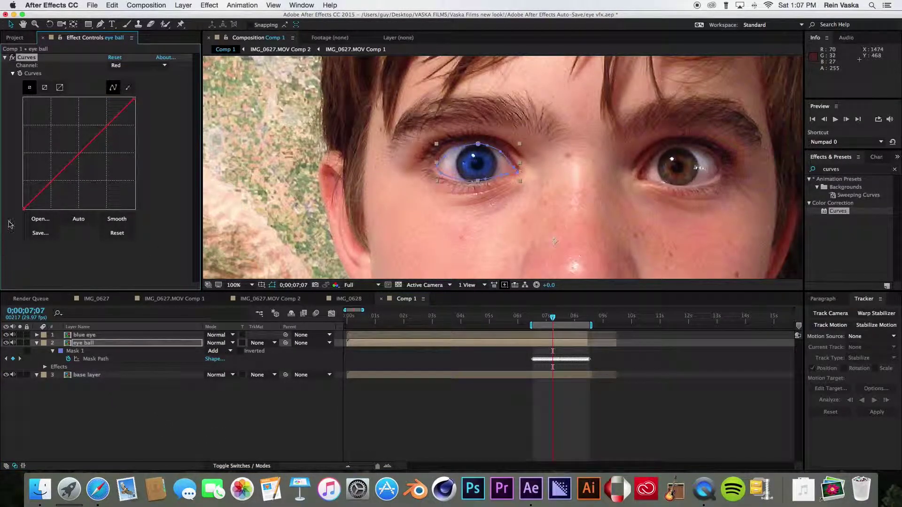
drag(23, 211, 45, 218)
click(209, 439)
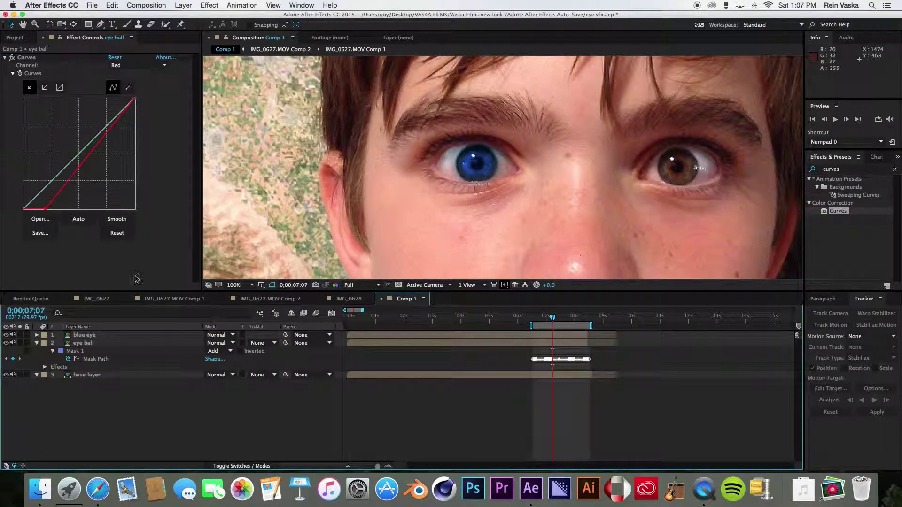
Darken the eyeball by shifting the RGB curve's lower endpoint about one seventh of the graph to the right
click(138, 65)
click(125, 75)
drag(23, 209, 41, 230)
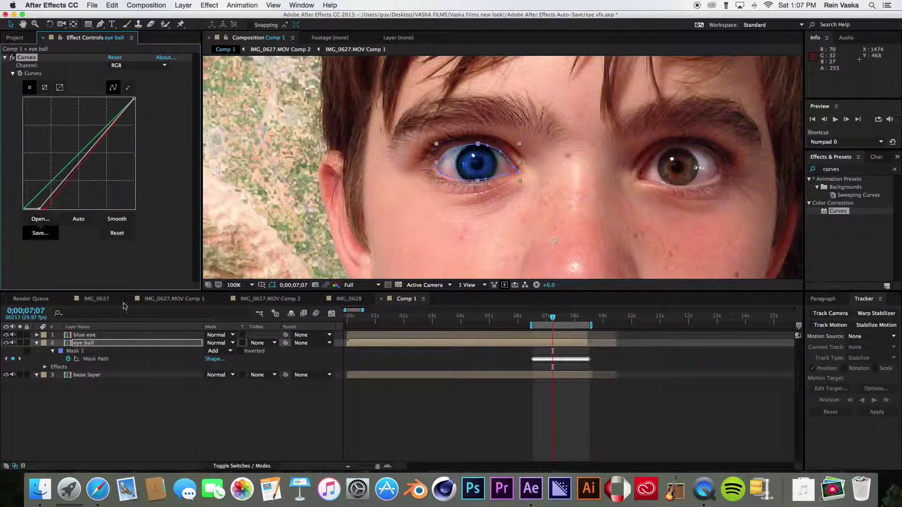
click(217, 422)
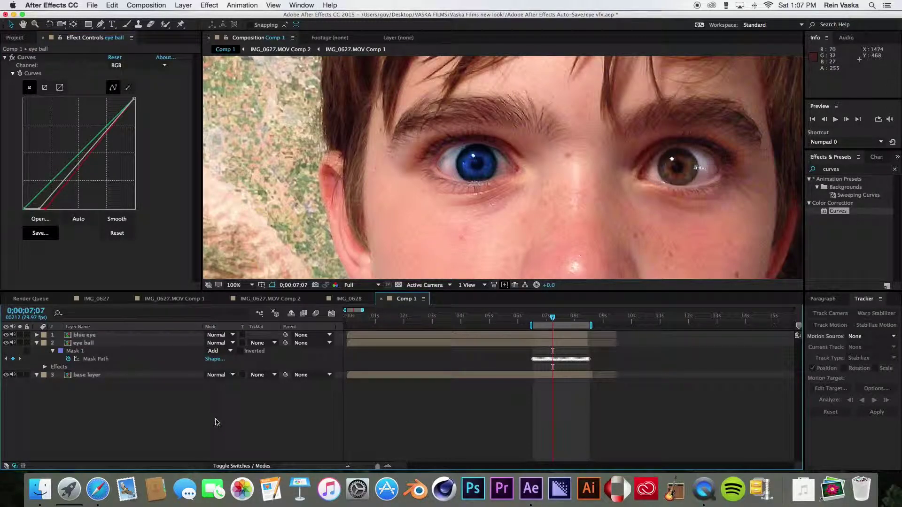
Bring up the "blue eye" layer's effects, dismiss the Parental Controls alert, and clear the layer selection
click(90, 344)
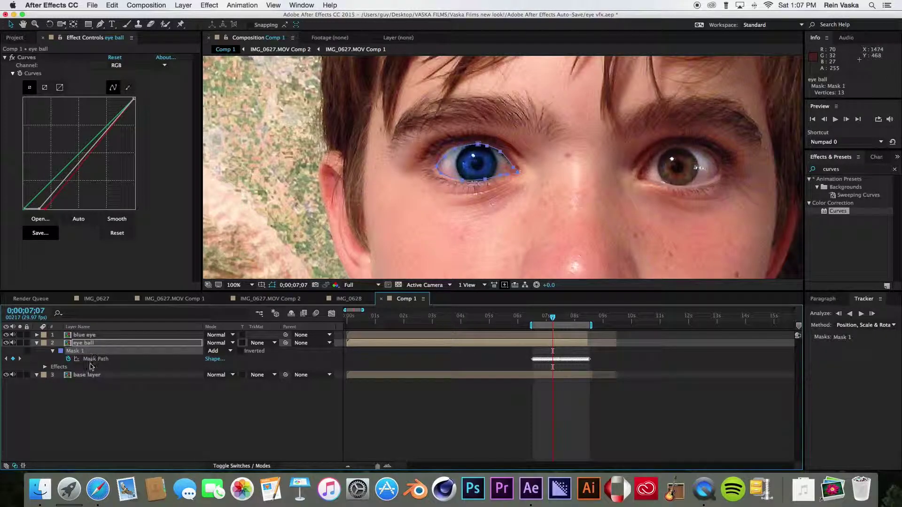
click(91, 336)
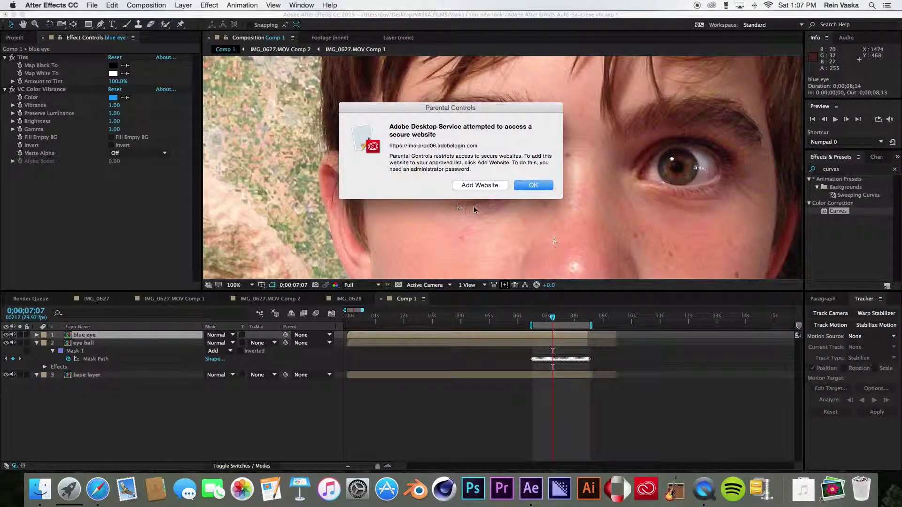
click(540, 189)
click(197, 446)
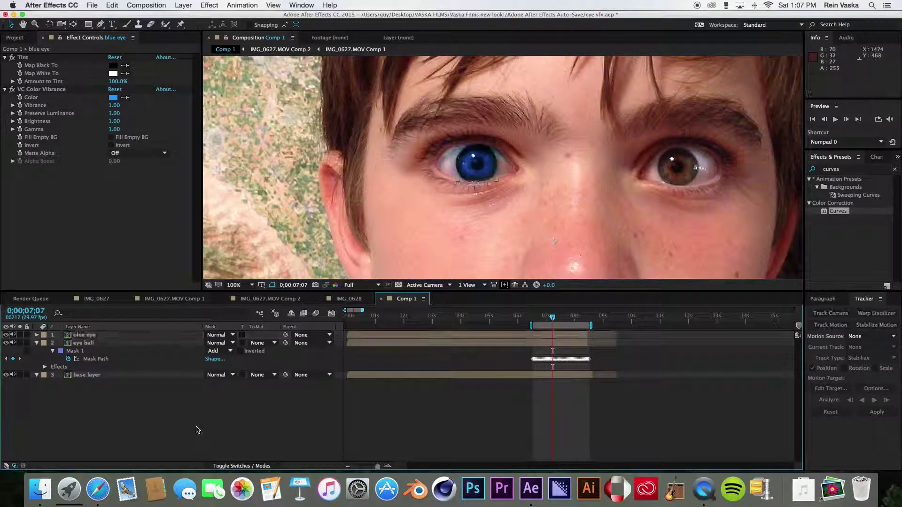
On the "eye ball" layer, shift the RGB curve's lower endpoint about one fifth of the graph rightward and slightly raise the Green curve's lower midtones
click(99, 345)
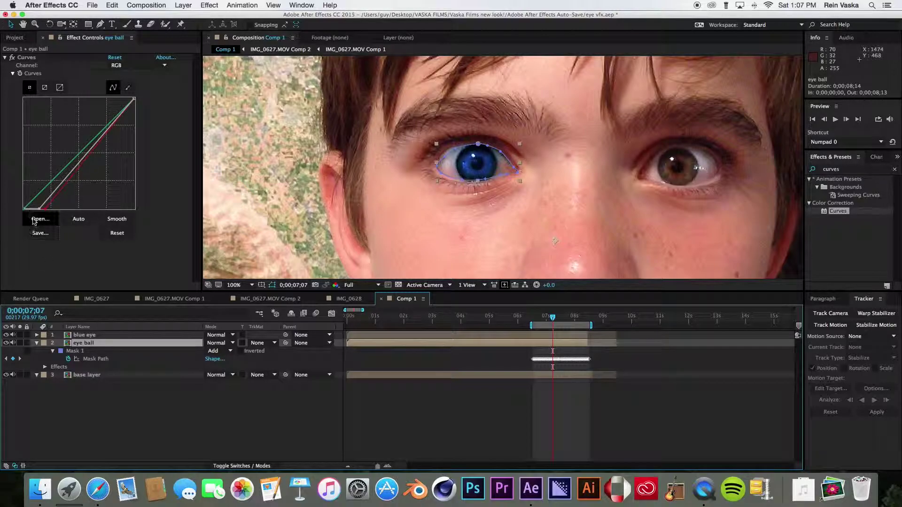
drag(40, 209, 45, 208)
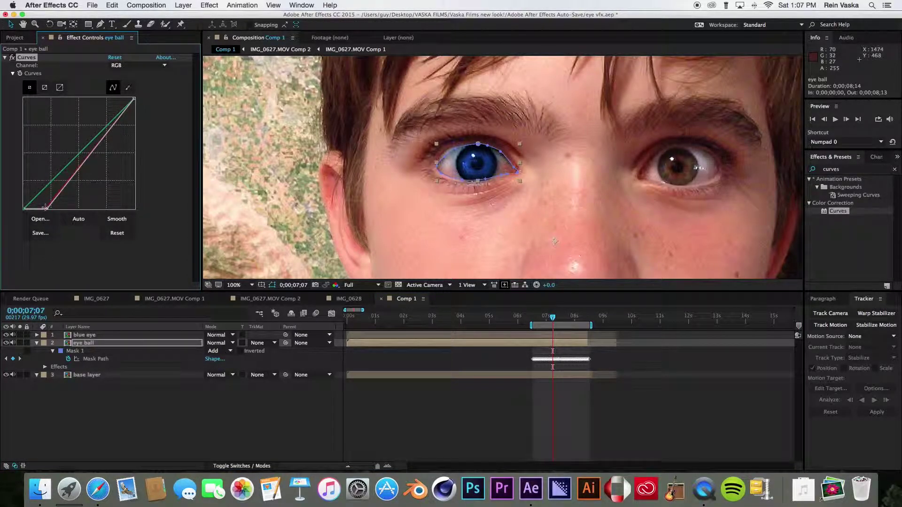
click(141, 65)
click(135, 93)
drag(58, 176, 58, 170)
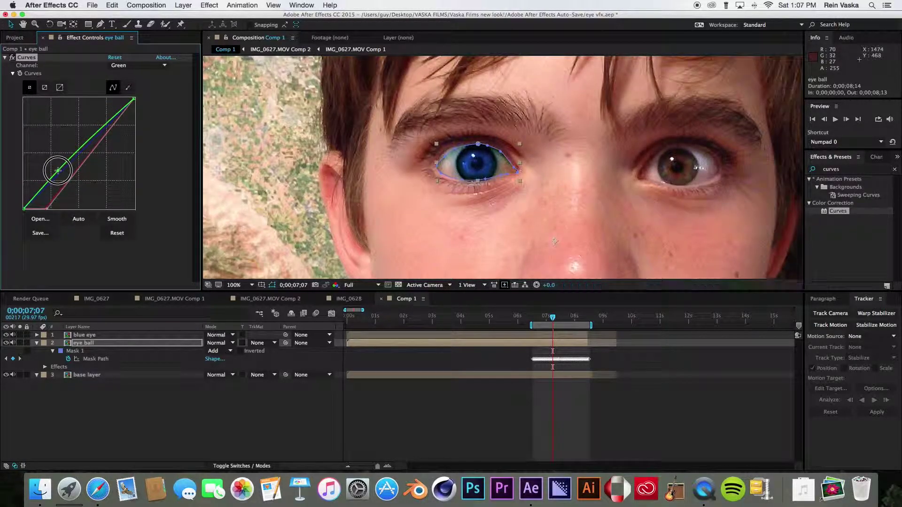
click(99, 382)
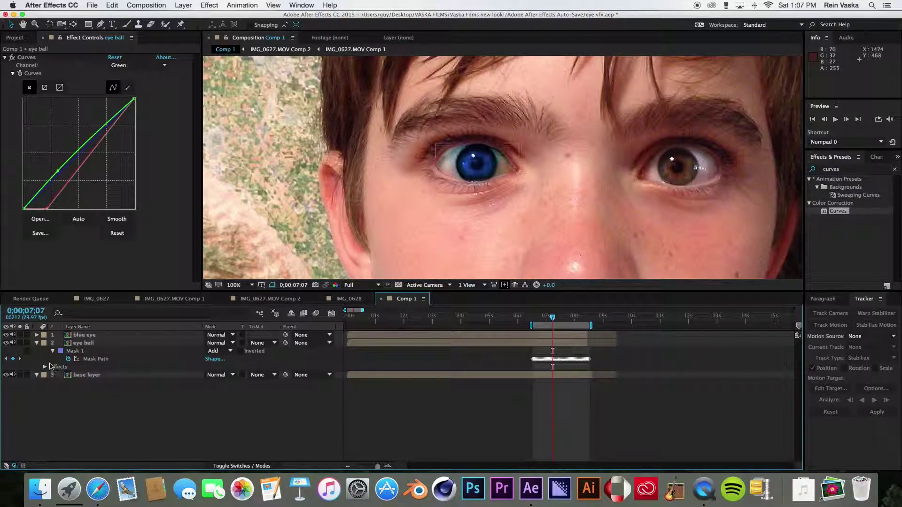
click(6, 343)
click(6, 343)
Set the Mask Feather of the "eye ball" layer's Mask 1 to 19 pixels and clear the selection
click(92, 352)
key(f)
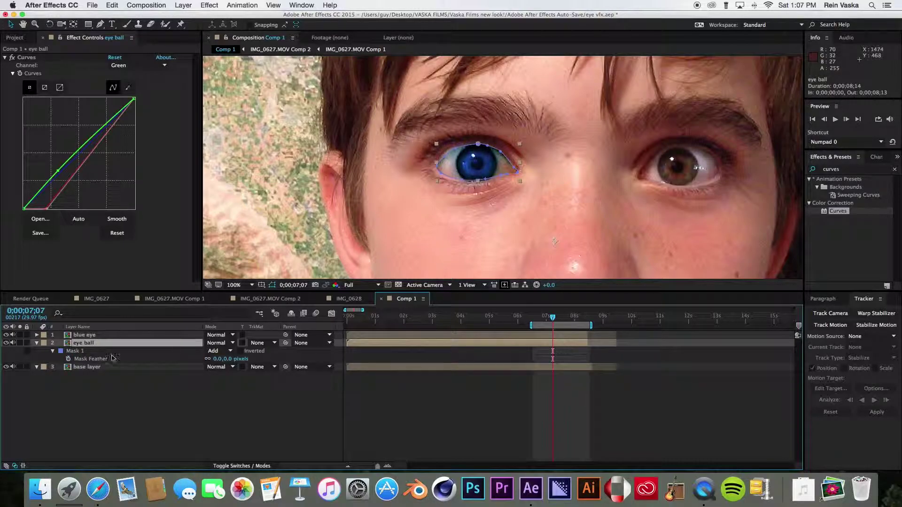
drag(218, 359, 229, 362)
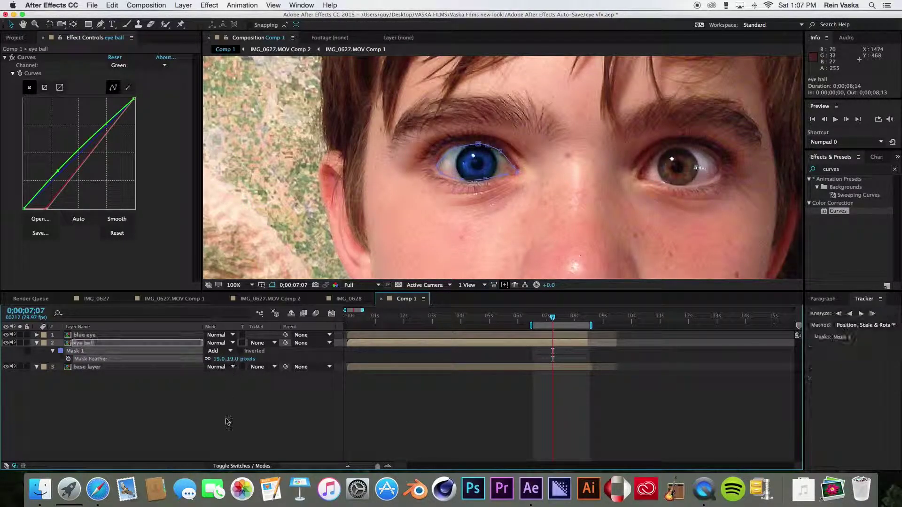
click(172, 441)
Try darkening the eyeball strongly with the RGB curve's lower endpoint about five sixths across the graph, then just past halfway
click(251, 285)
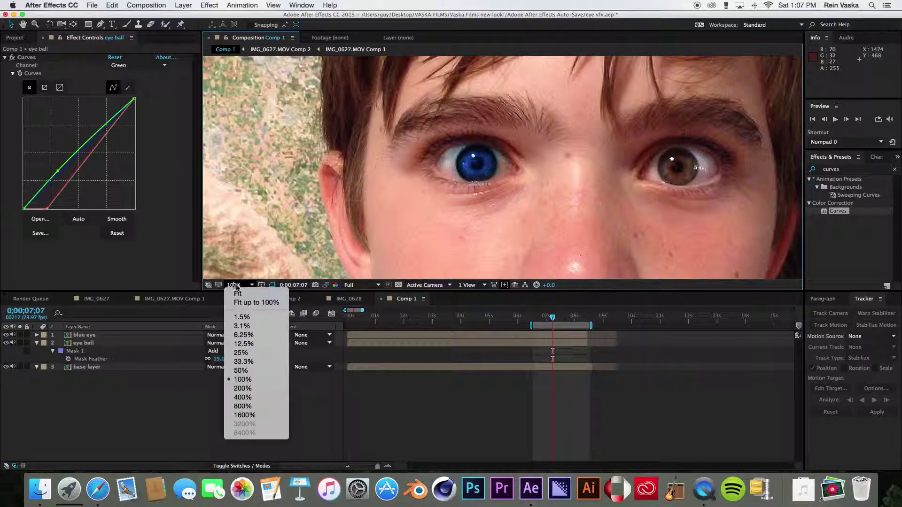
click(239, 294)
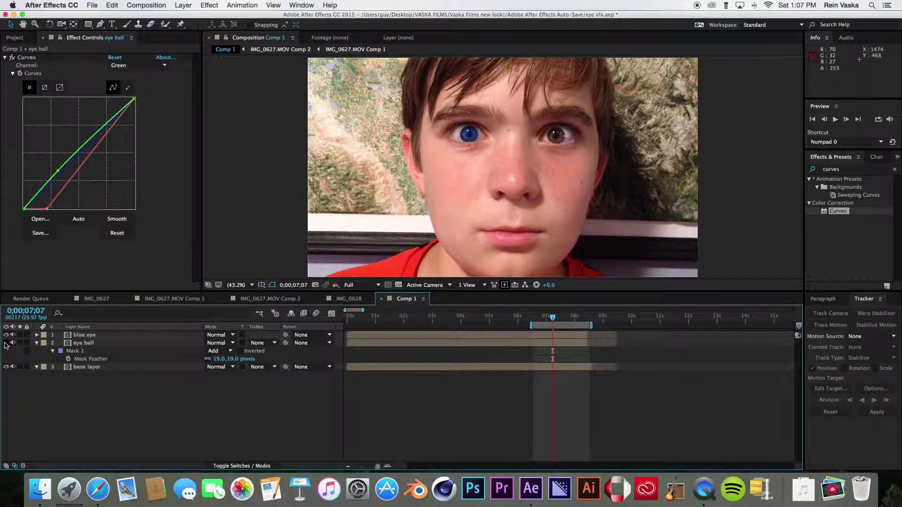
click(75, 345)
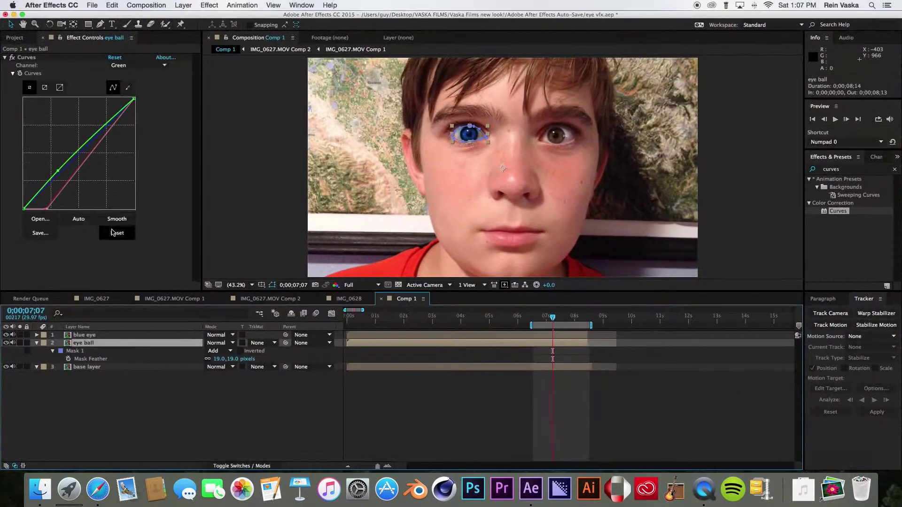
click(116, 233)
drag(25, 209, 116, 221)
click(169, 402)
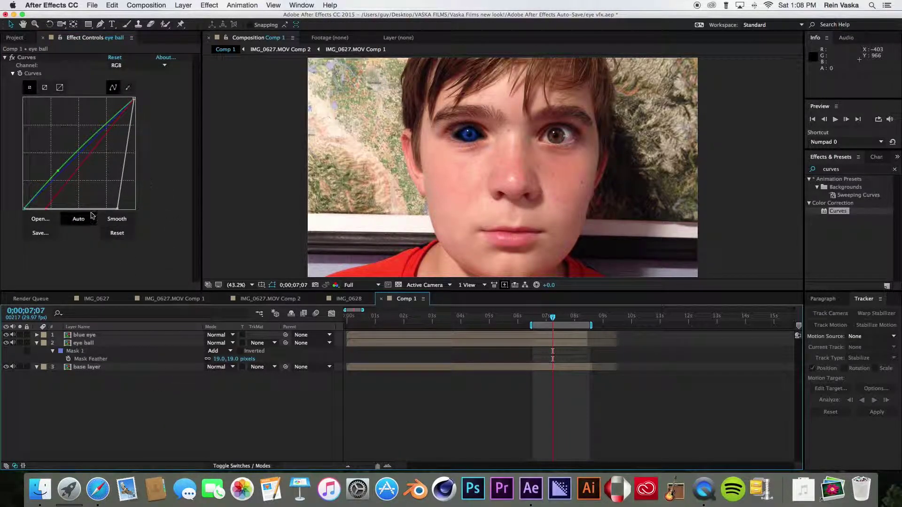
drag(119, 208, 85, 216)
click(115, 414)
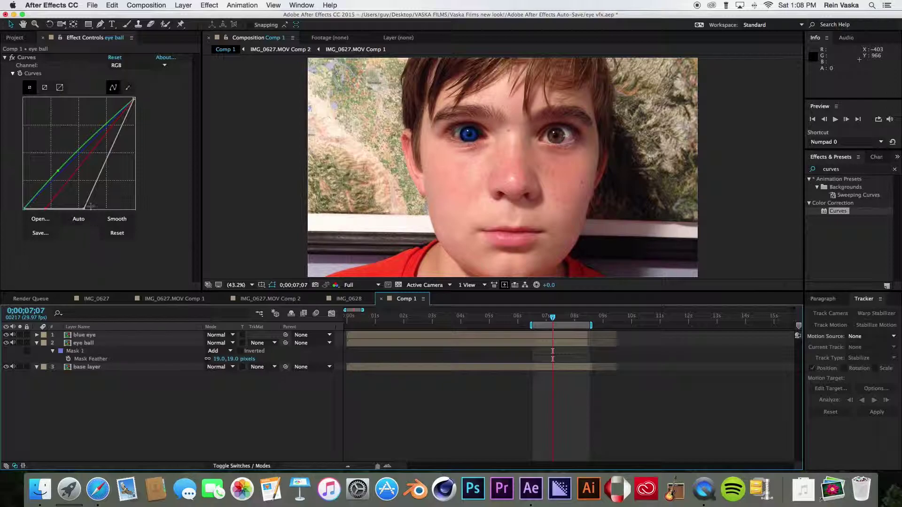
Set the RGB curve's lower endpoint about one third across the graph and add a point at its base to deepen the eyeball's shadows
drag(83, 209, 61, 211)
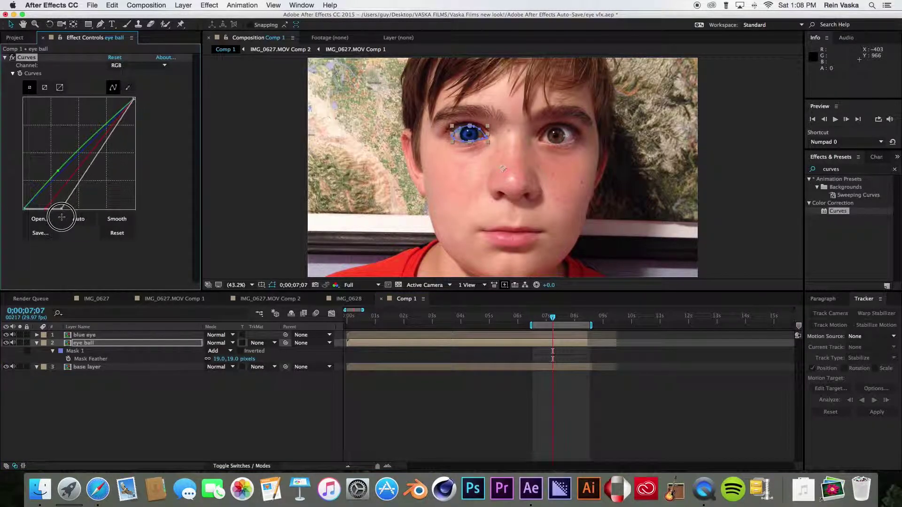
click(102, 403)
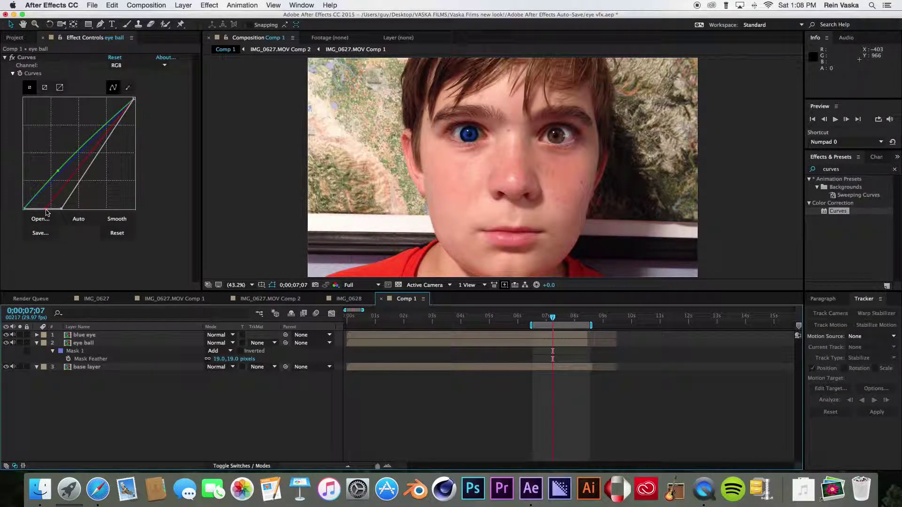
drag(45, 207, 47, 207)
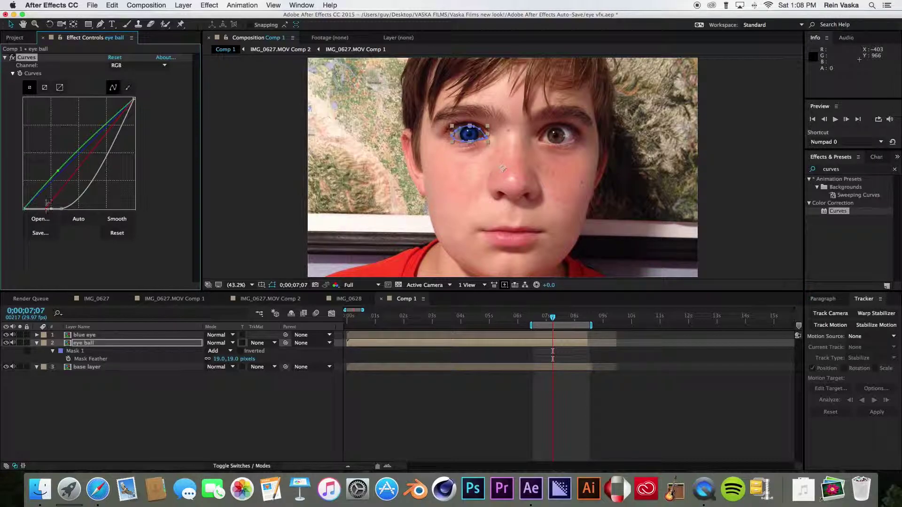
Find the Tint effect, apply it to the "eye ball" layer, and set Amount to Tint to 52%
click(852, 170)
text(tint)
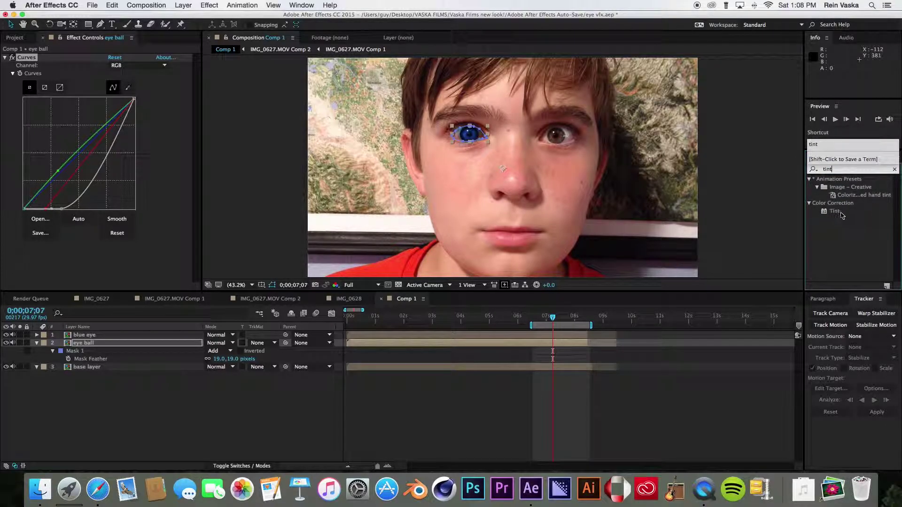
double_click(834, 212)
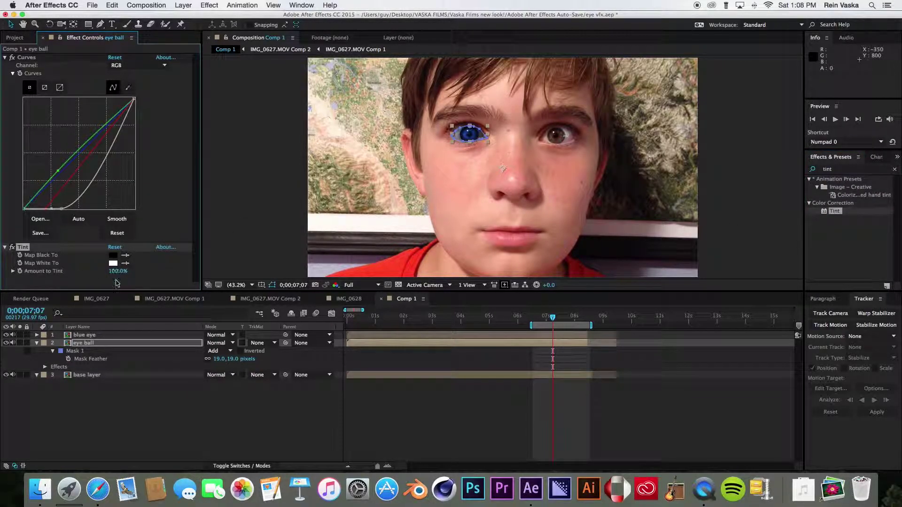
click(185, 434)
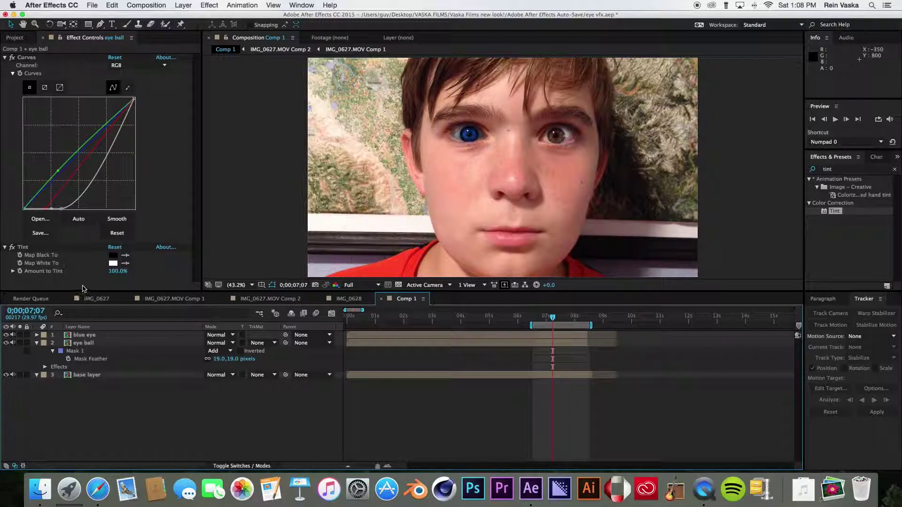
drag(119, 274, 94, 269)
click(164, 437)
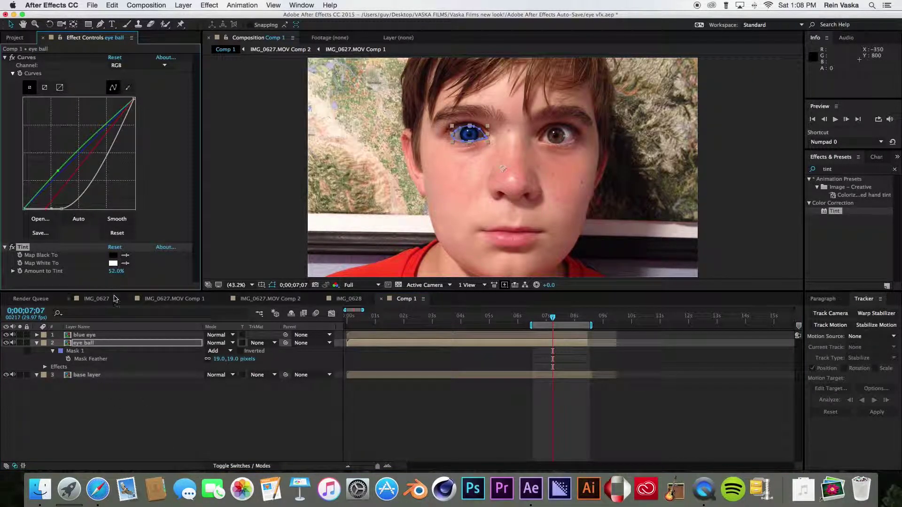
click(184, 489)
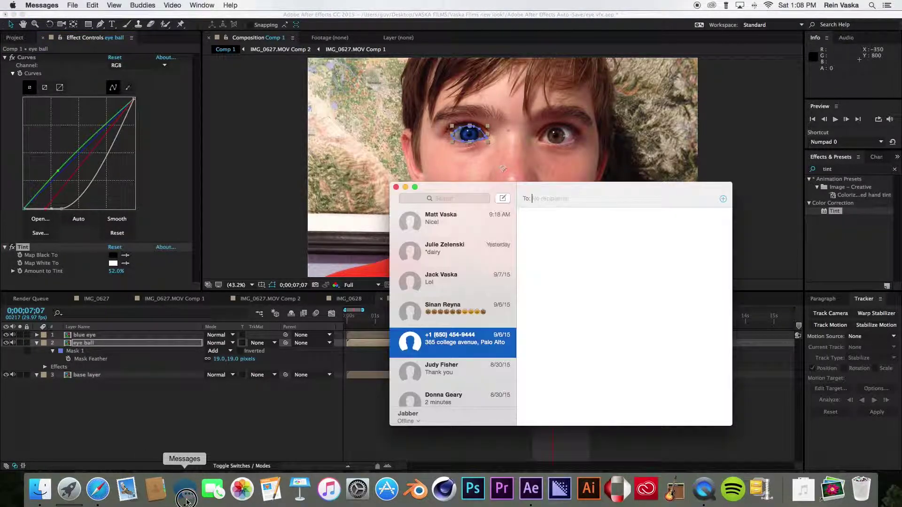
right_click(185, 488)
click(127, 418)
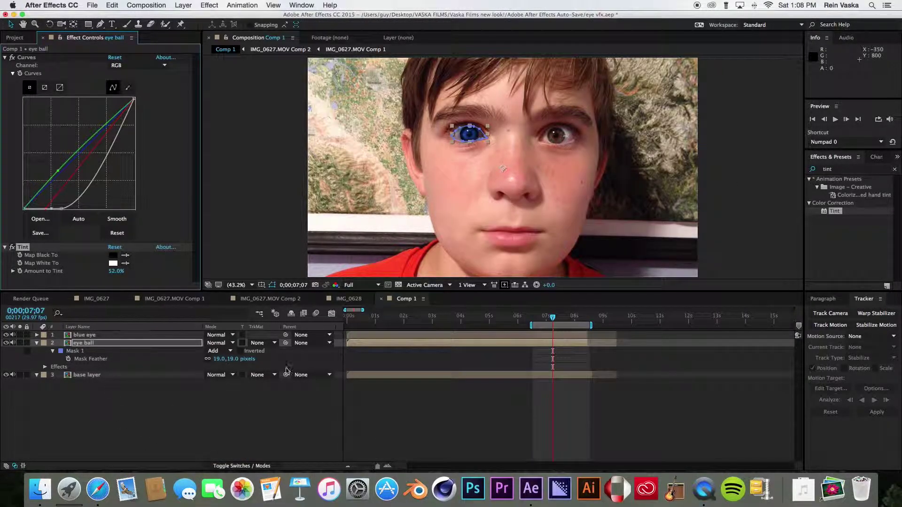
Clear the layer selection and preview the eye effect from the start of the work area
click(228, 419)
drag(552, 320, 531, 320)
key(space)
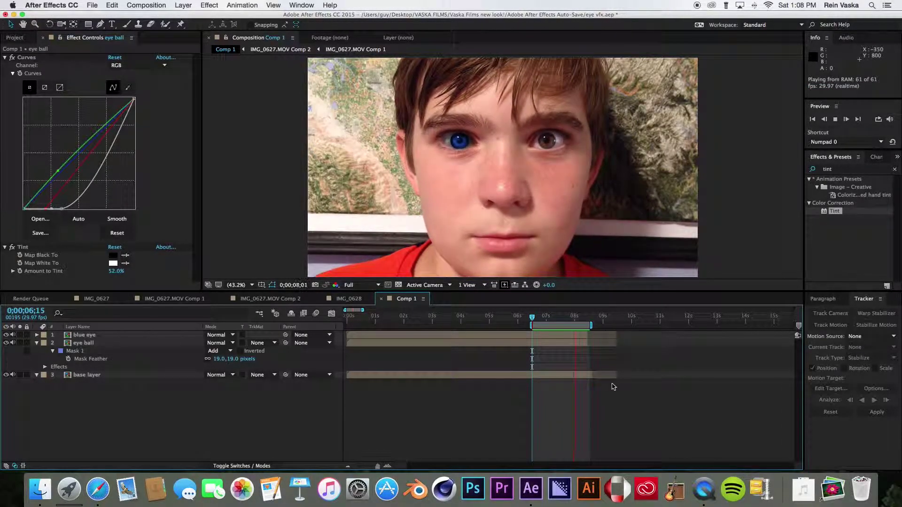
Extend the end of the work area to about 9 seconds, preview the longer range, and stop playback
click(599, 375)
drag(591, 325, 602, 327)
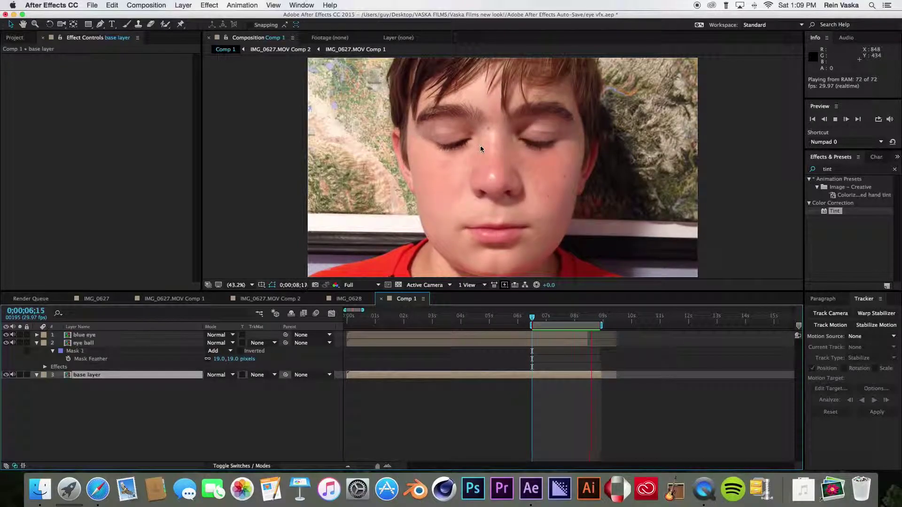
key(space)
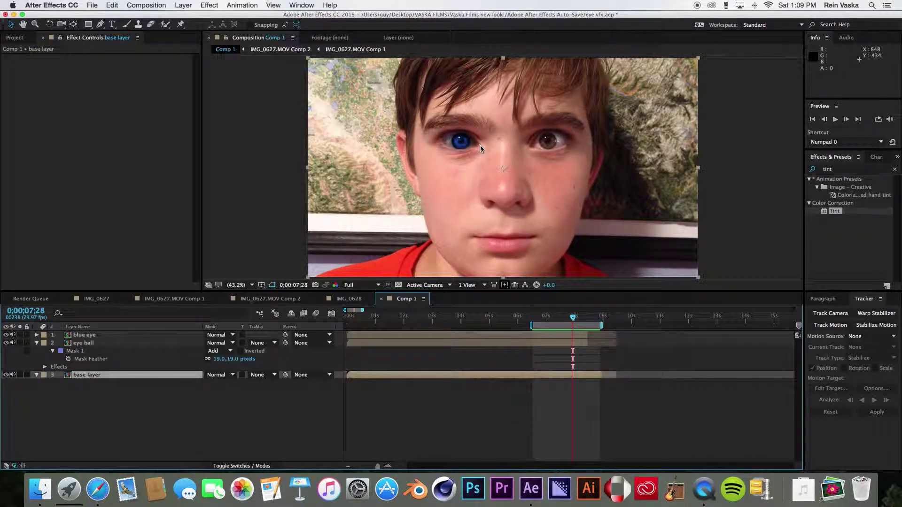